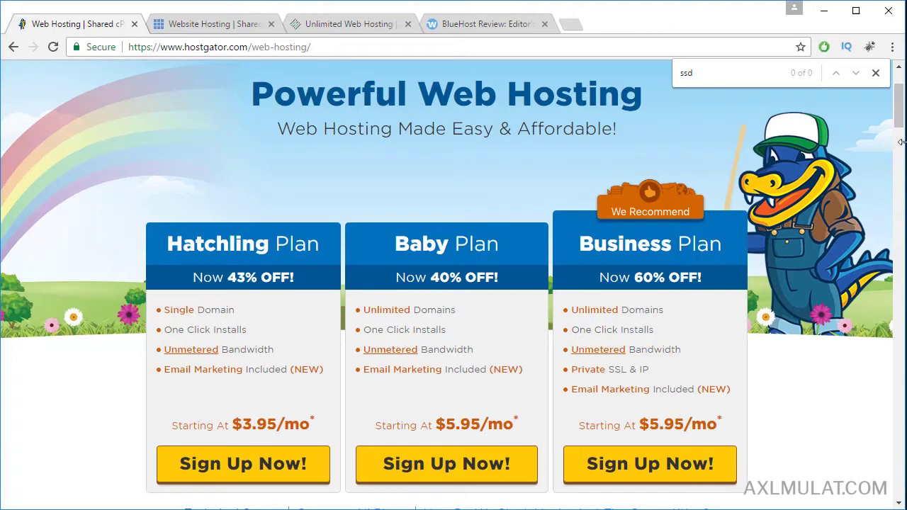
Close the in-page search for "ssd" on the HostGator and Bluehost hosting pages
{"action": "left_click", "coordinate": [876, 72]}
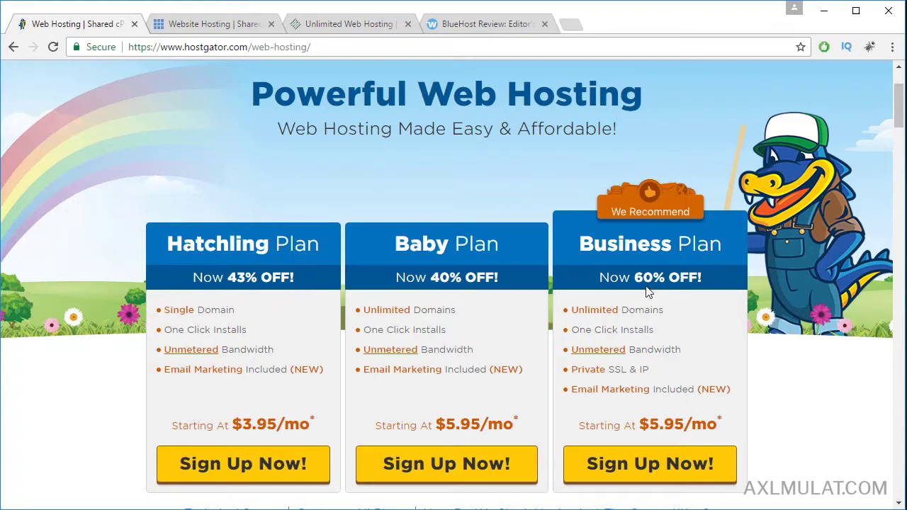
{"action": "left_click", "coordinate": [232, 20]}
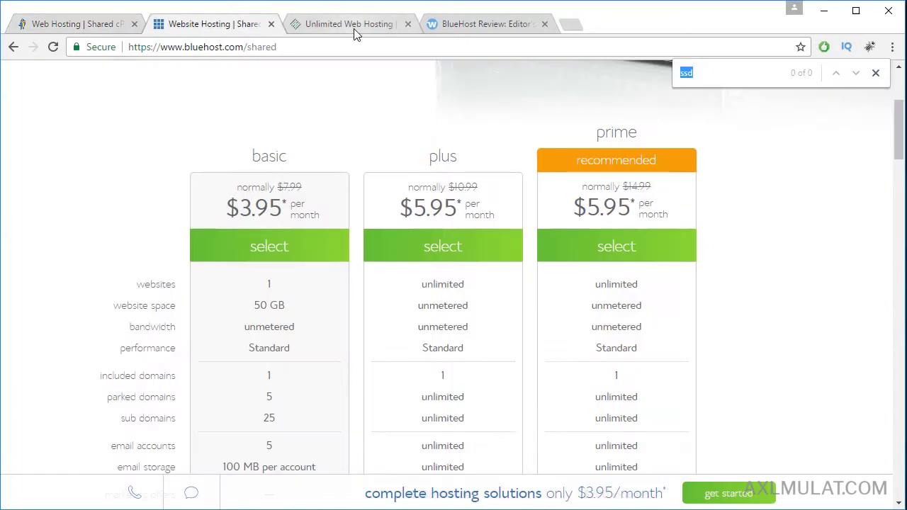
{"action": "left_click", "coordinate": [357, 29]}
{"action": "left_click", "coordinate": [243, 26]}
{"action": "left_click", "coordinate": [876, 73]}
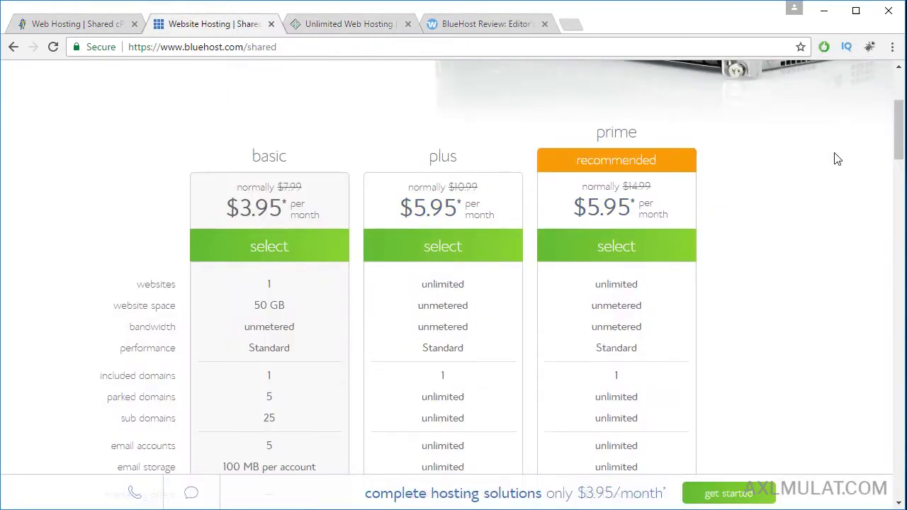
Start the sign-up for HostGator's Baby plan and for Bluehost's Plus plan
{"action": "left_click", "coordinate": [99, 27]}
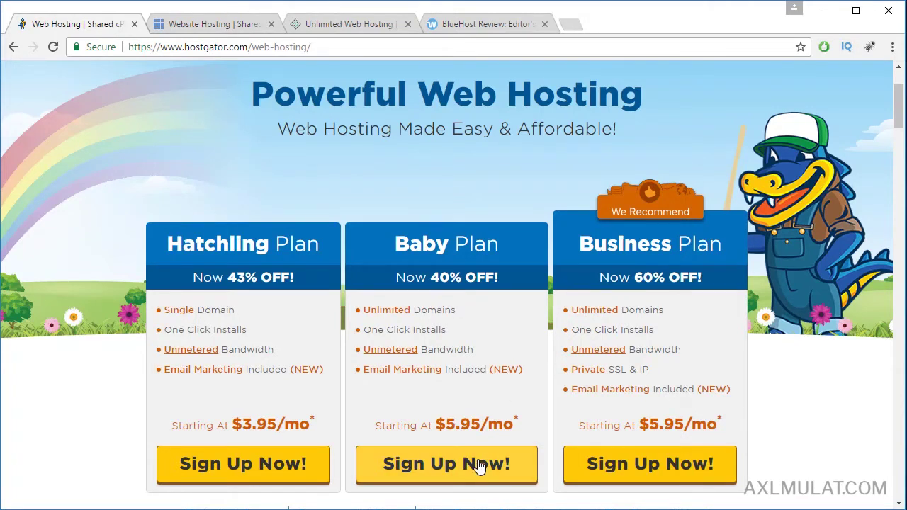
{"action": "left_click", "coordinate": [213, 24]}
{"action": "scroll", "coordinate": [496, 221], "scroll_direction": "down", "scroll_amount": 1}
{"action": "scroll", "coordinate": [496, 277], "scroll_direction": "down", "scroll_amount": 1}
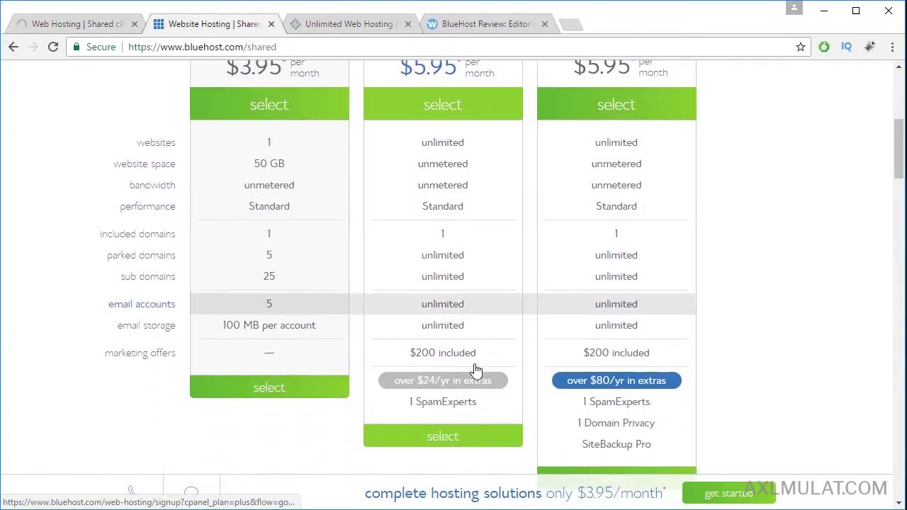
{"action": "left_click", "coordinate": [452, 438]}
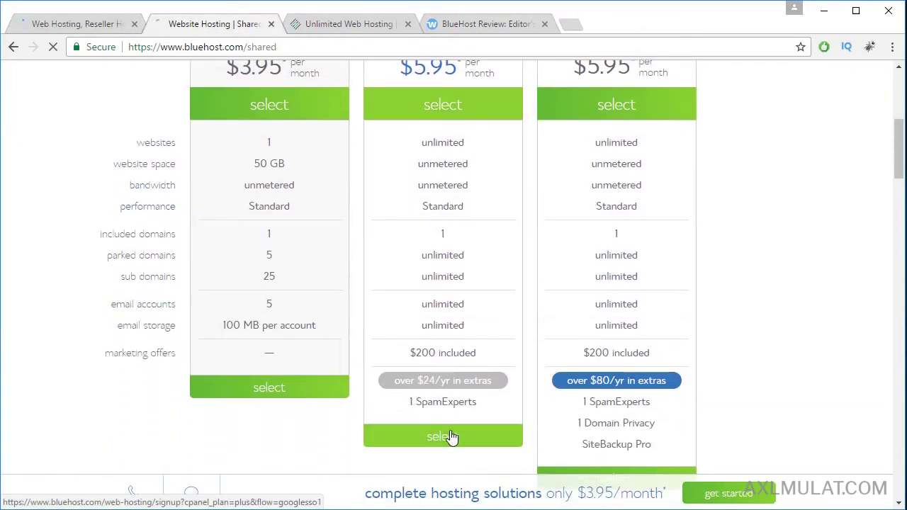
Start the sign-up for StableHost's Pro web hosting plan
{"action": "left_click", "coordinate": [356, 25]}
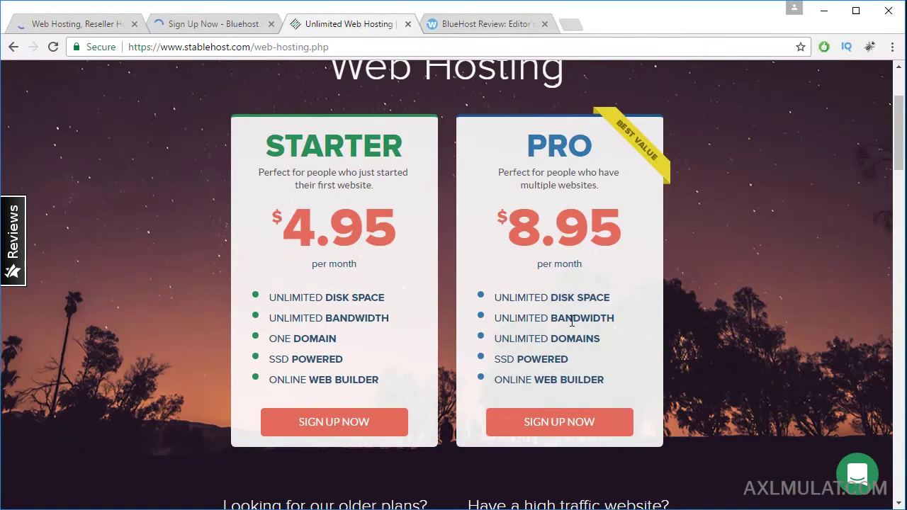
{"action": "left_click", "coordinate": [560, 424]}
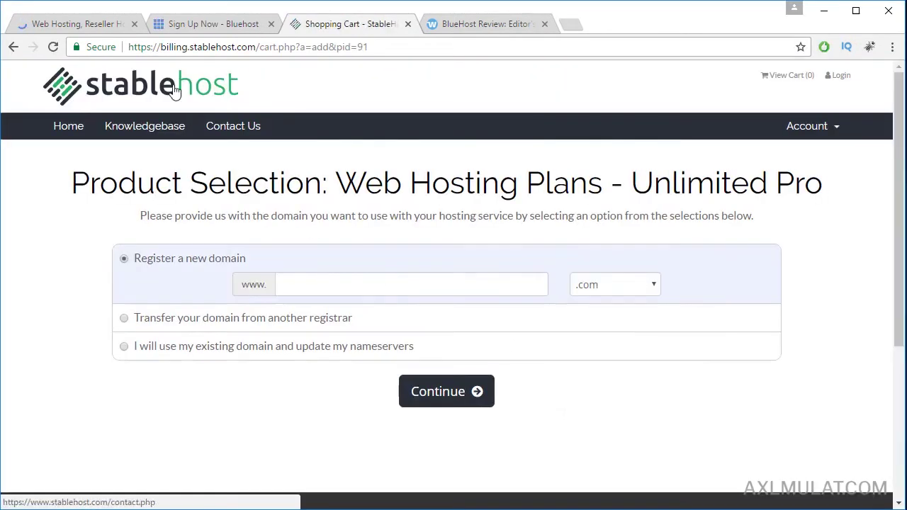
In the HostGator order form, select Baby as the package type
{"action": "left_click", "coordinate": [85, 25]}
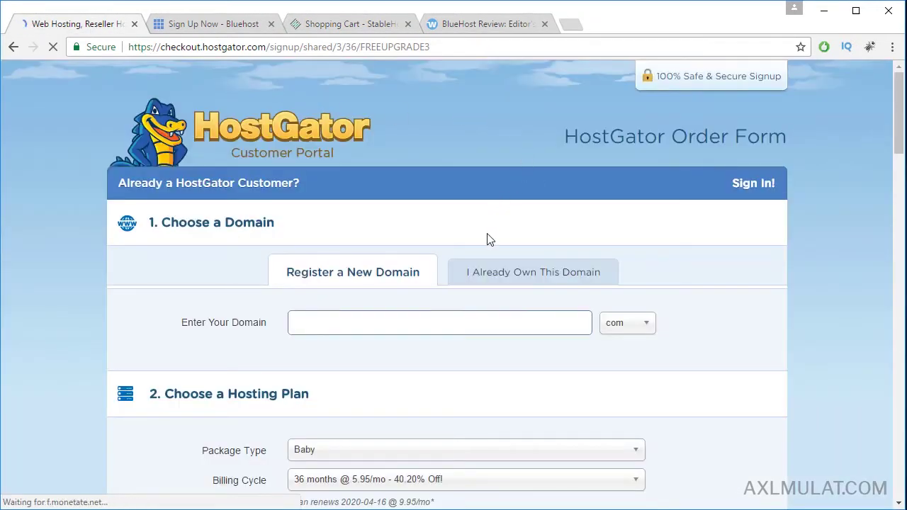
{"action": "scroll", "coordinate": [496, 232], "scroll_direction": "down", "scroll_amount": 1}
{"action": "scroll", "coordinate": [499, 228], "scroll_direction": "down", "scroll_amount": 2}
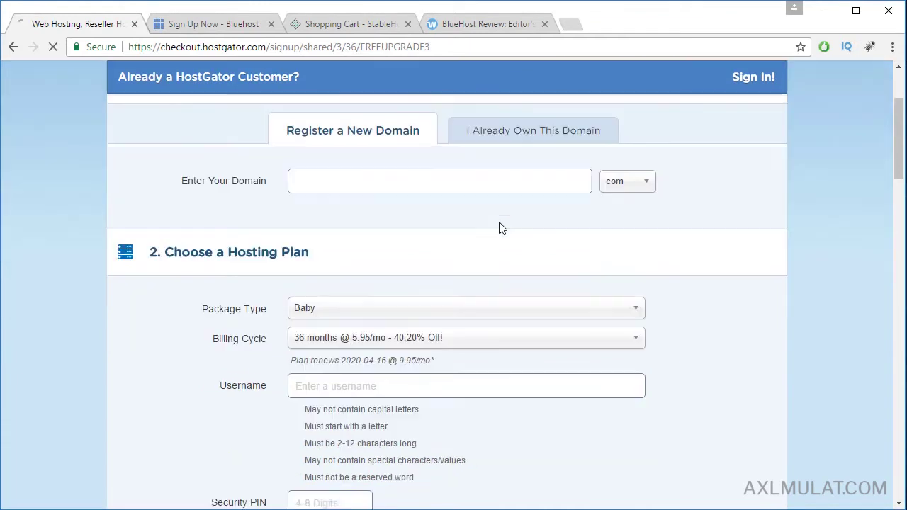
{"action": "left_click", "coordinate": [503, 248]}
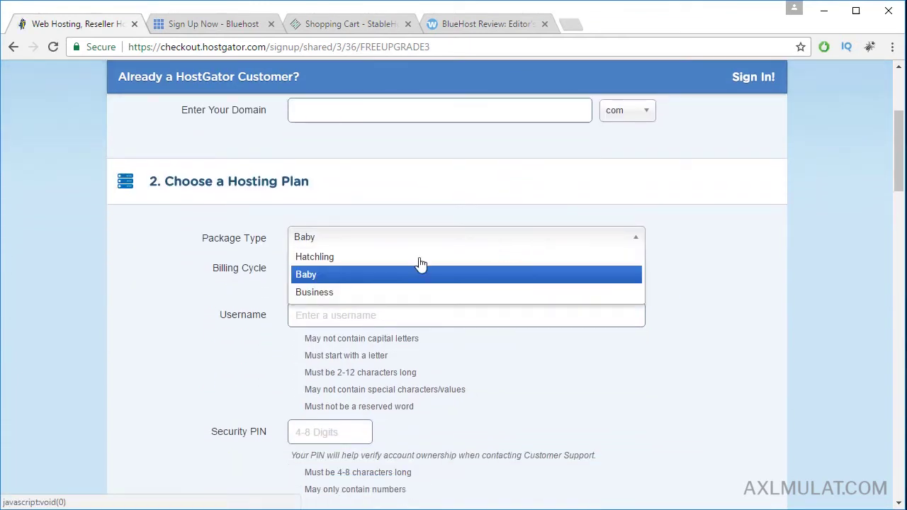
{"action": "left_click", "coordinate": [342, 277]}
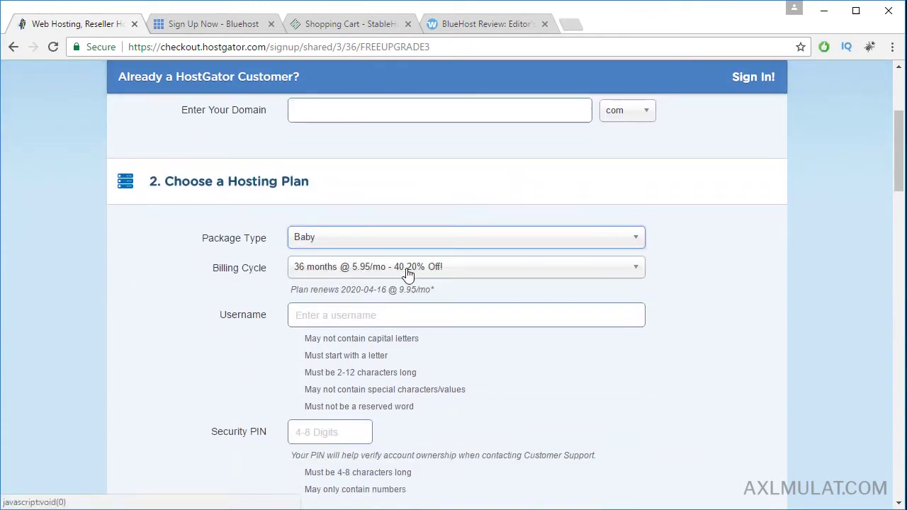
Try the 12-month billing cycle for the Baby package, and return it to 36 months @ 5.95/mo
{"action": "left_click", "coordinate": [501, 272]}
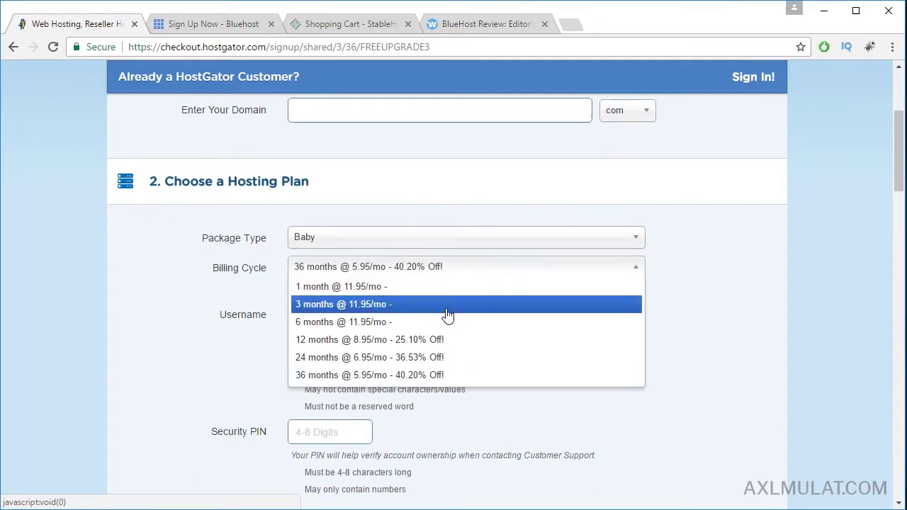
{"action": "left_click", "coordinate": [434, 340]}
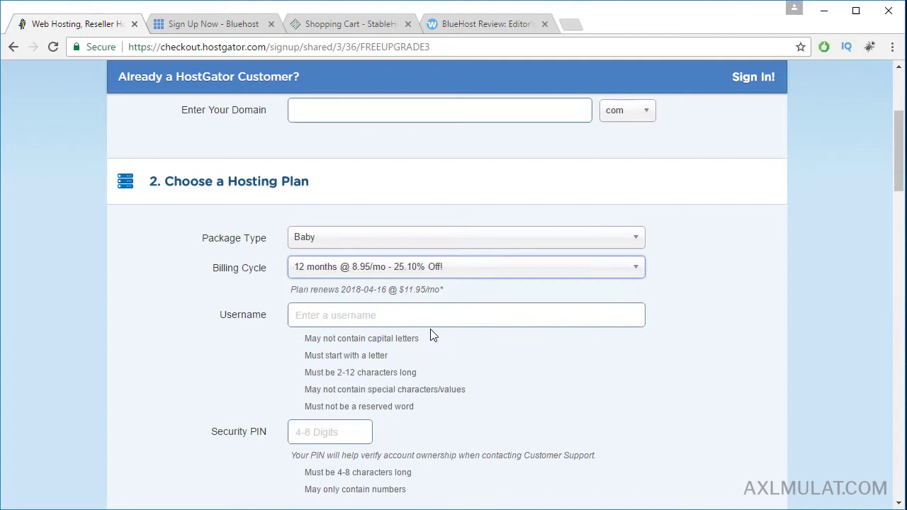
{"action": "left_click", "coordinate": [404, 272]}
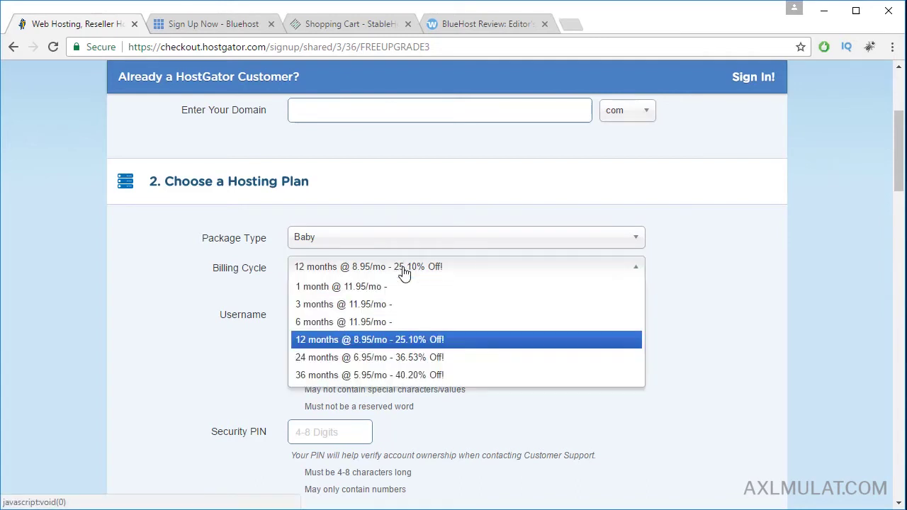
{"action": "left_click", "coordinate": [391, 376]}
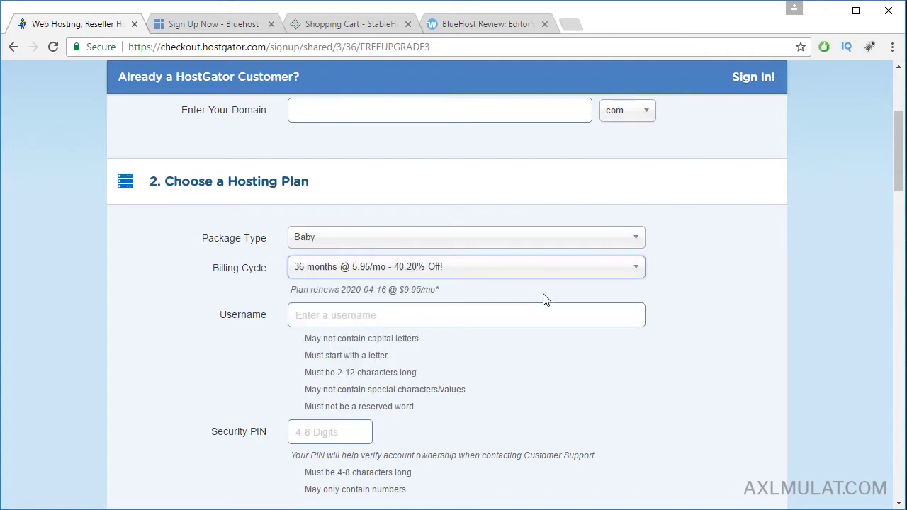
Remove the SiteLock monitoring and CodeGuard site backup add-ons from the HostGator order, and review the coupon and amount due
{"action": "scroll", "coordinate": [544, 299], "scroll_direction": "down", "scroll_amount": 2}
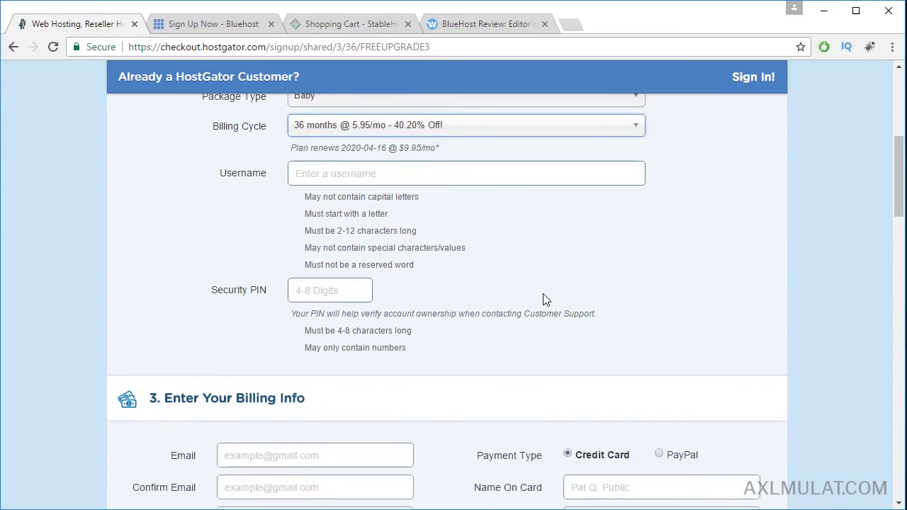
{"action": "scroll", "coordinate": [544, 300], "scroll_direction": "down", "scroll_amount": 12}
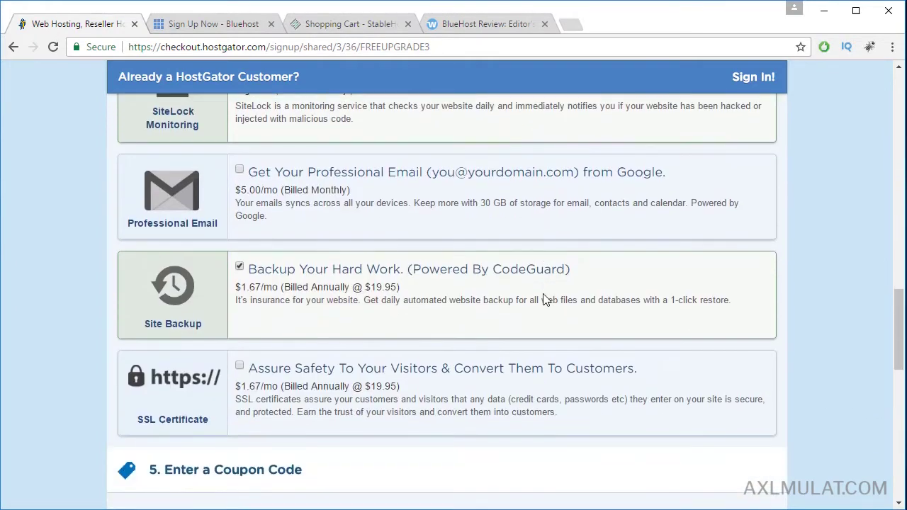
{"action": "scroll", "coordinate": [544, 299], "scroll_direction": "up", "scroll_amount": 2}
{"action": "left_click", "coordinate": [239, 202]}
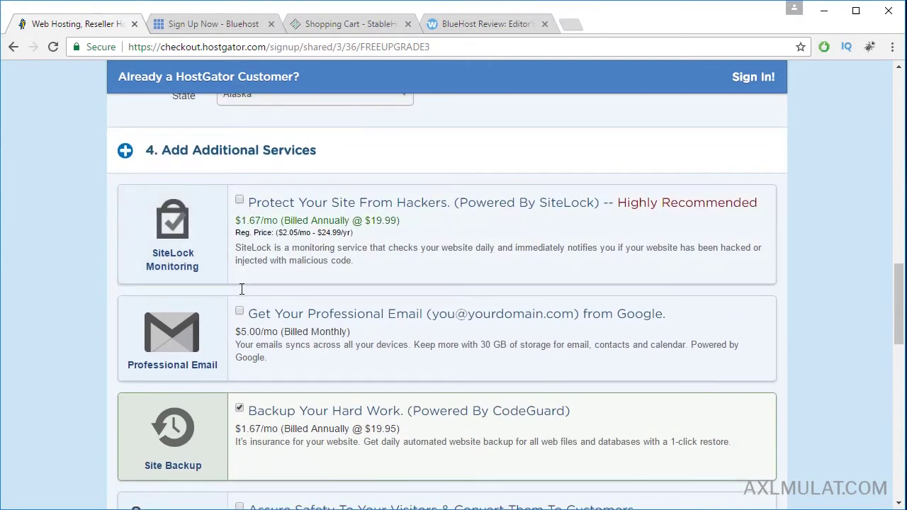
{"action": "scroll", "coordinate": [631, 374], "scroll_direction": "down", "scroll_amount": 7}
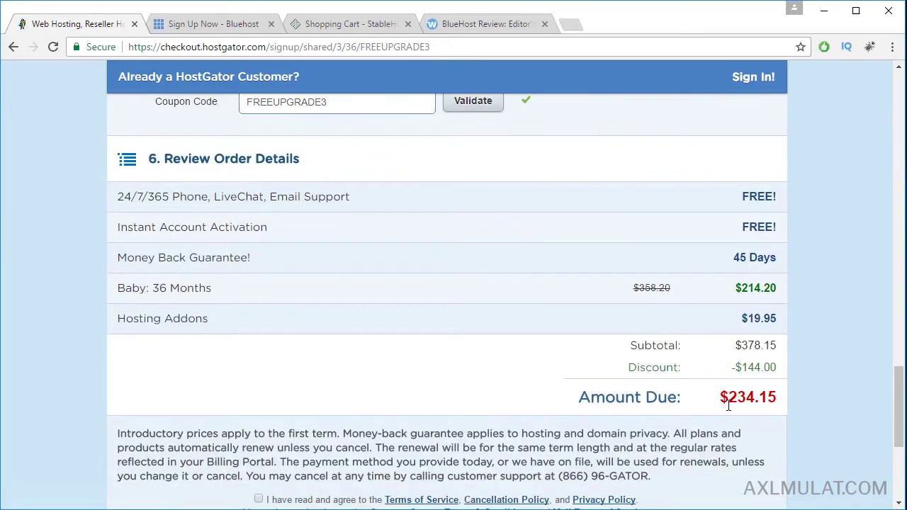
{"action": "scroll", "coordinate": [480, 375], "scroll_direction": "up", "scroll_amount": 8}
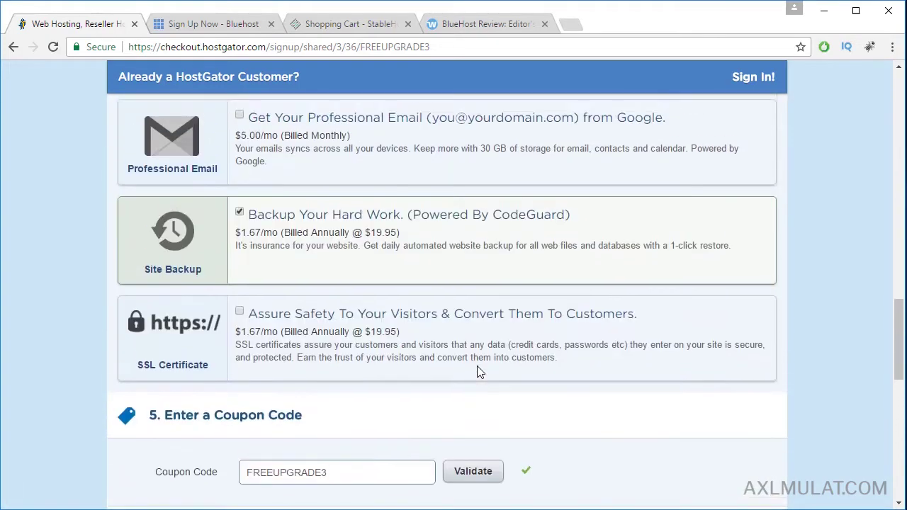
{"action": "left_click", "coordinate": [240, 408]}
{"action": "scroll", "coordinate": [650, 401], "scroll_direction": "down", "scroll_amount": 5}
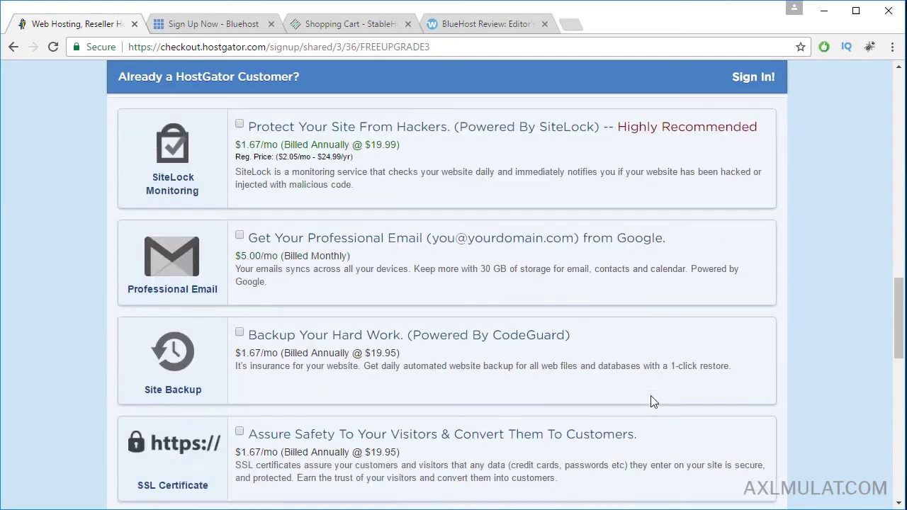
{"action": "scroll", "coordinate": [650, 401], "scroll_direction": "down", "scroll_amount": 3}
{"action": "scroll", "coordinate": [370, 250], "scroll_direction": "up", "scroll_amount": 1}
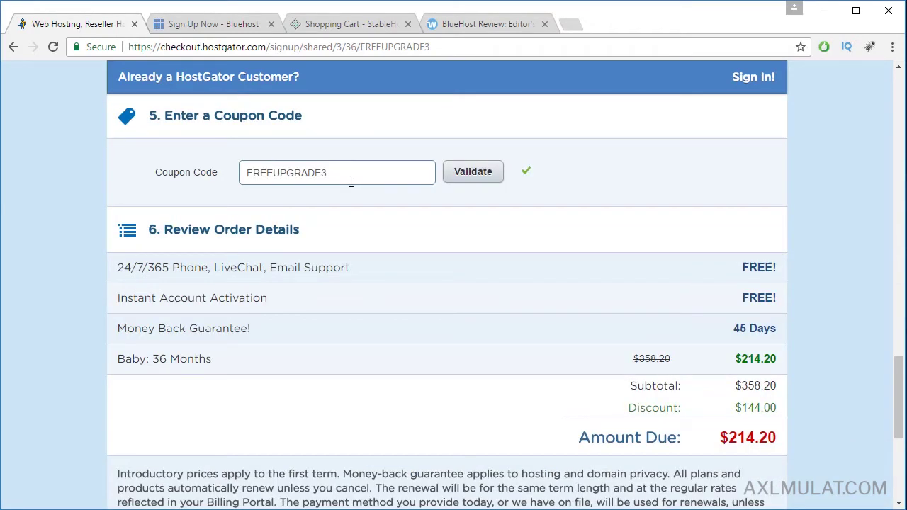
{"action": "scroll", "coordinate": [577, 253], "scroll_direction": "down", "scroll_amount": 1}
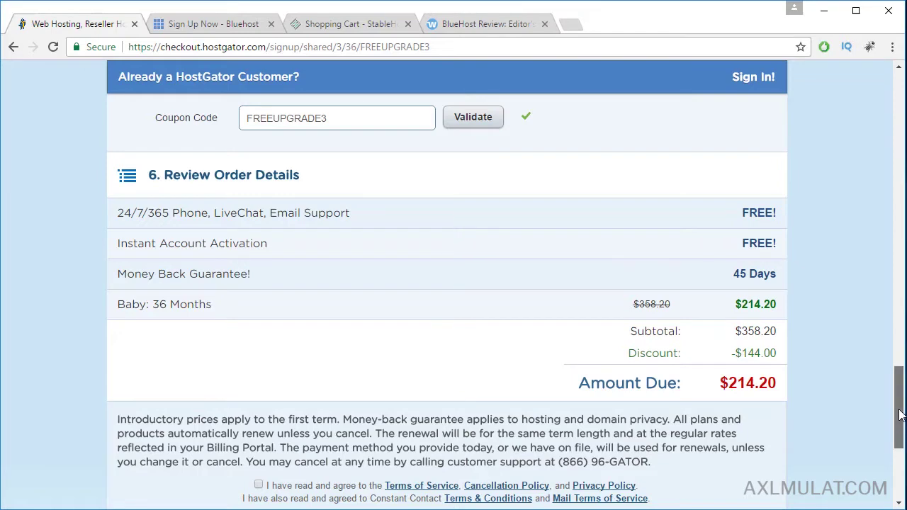
Find the Baby plan's monthly renewal price and multiply 9.95 by 36 in Calculator
{"action": "left_click_drag", "start_coordinate": [897, 416], "coordinate": [894, 177]}
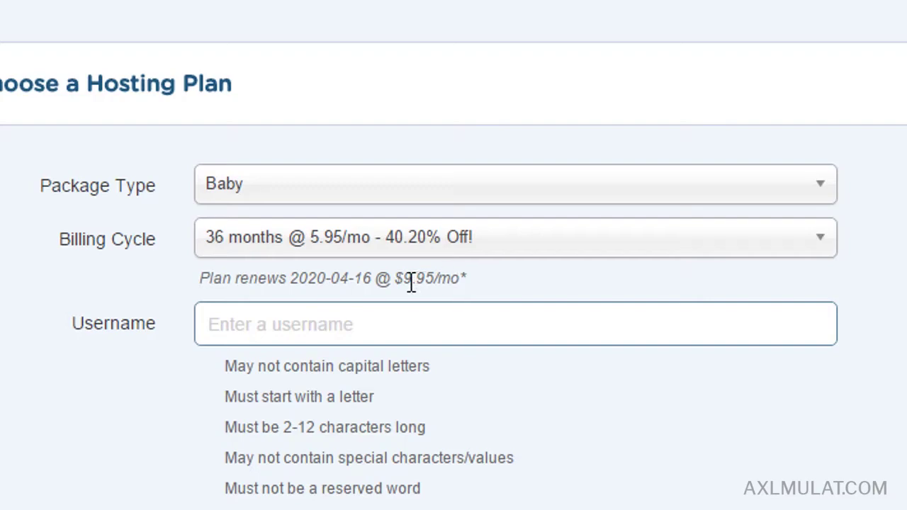
{"action": "left_click_drag", "start_coordinate": [402, 277], "coordinate": [436, 280]}
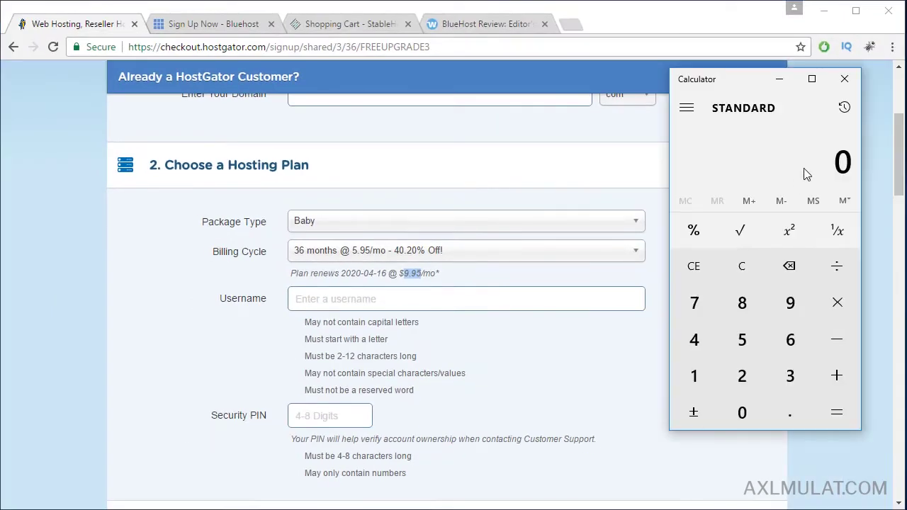
{"action": "type", "text": "9.95"}
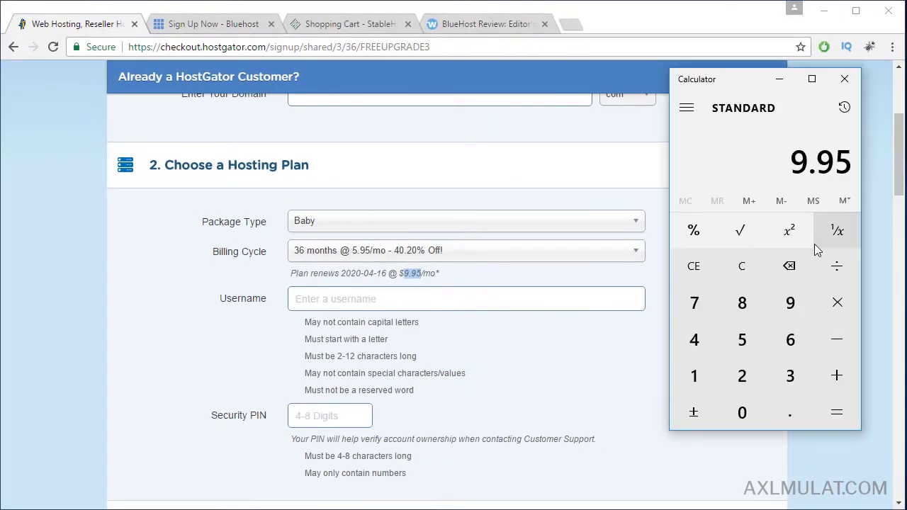
{"action": "left_click", "coordinate": [836, 302]}
{"action": "left_click", "coordinate": [790, 375]}
{"action": "left_click", "coordinate": [790, 339]}
{"action": "left_click", "coordinate": [837, 412]}
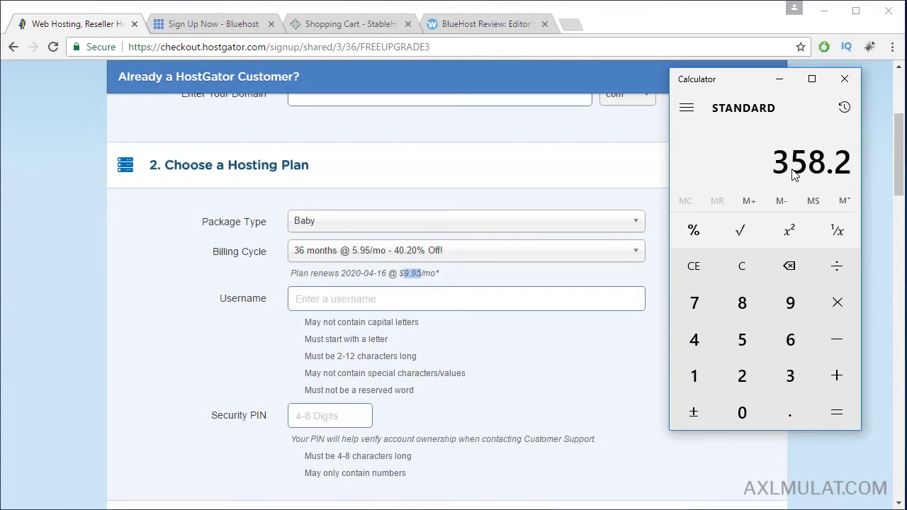
Switch to the Notepad renewal price list and record 358.2 for Hostgator
{"action": "left_click", "coordinate": [255, 507]}
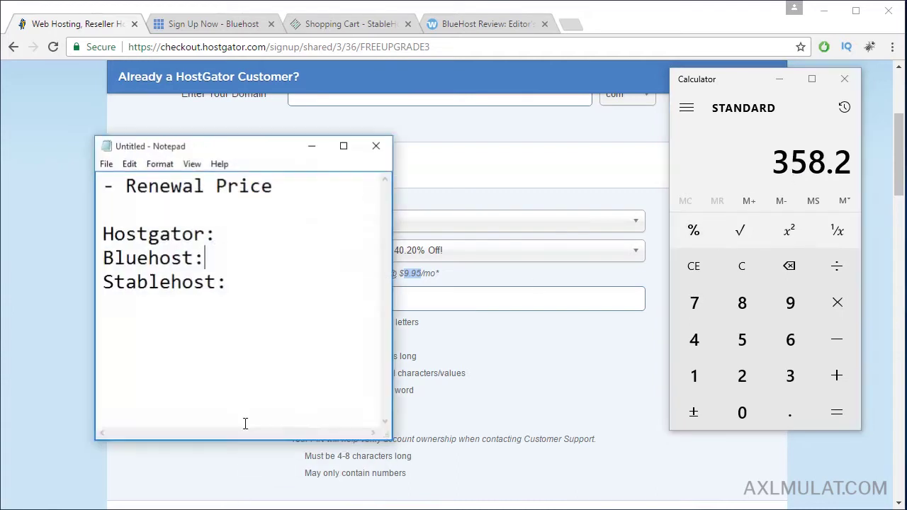
{"action": "left_click", "coordinate": [240, 232]}
{"action": "type", "text": "358.2"}
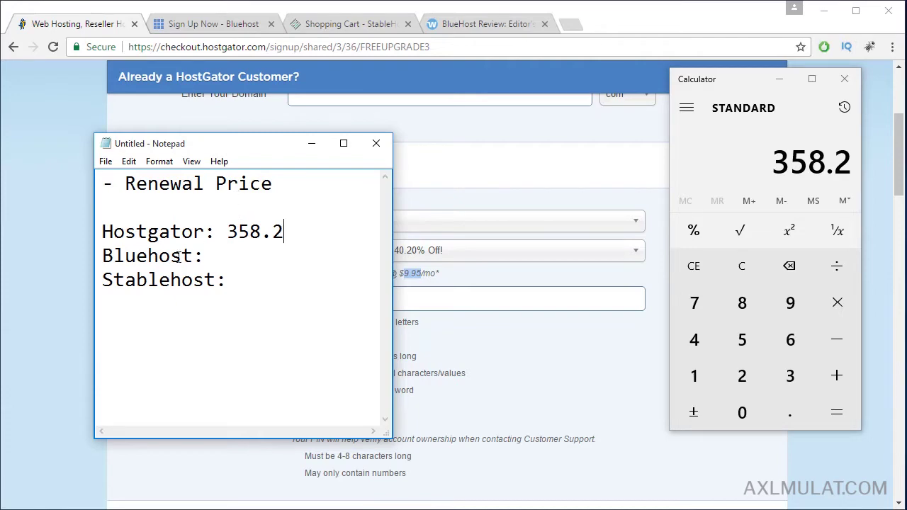
Return to the browser, continue the Bluehost sign-up with the existing domain icraftwp.com, and bring up the package information
{"action": "left_click", "coordinate": [52, 320]}
{"action": "scroll", "coordinate": [668, 259], "scroll_direction": "down", "scroll_amount": 1}
{"action": "scroll", "coordinate": [671, 265], "scroll_direction": "up", "scroll_amount": 2}
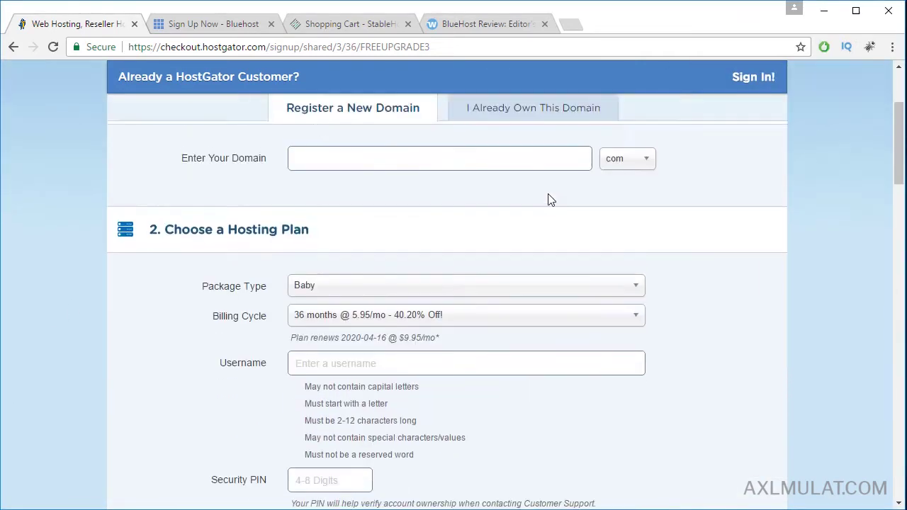
{"action": "left_click", "coordinate": [221, 26]}
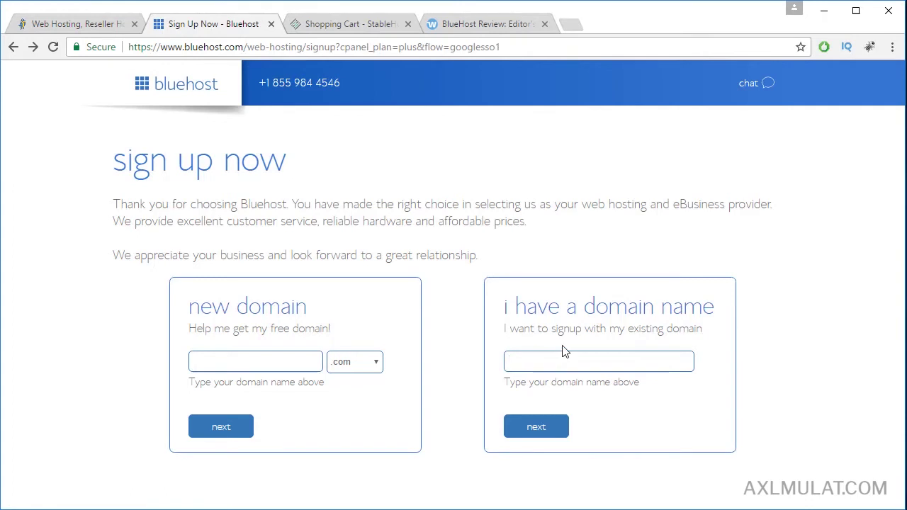
{"action": "key", "text": "Down"}
{"action": "key", "text": "Return"}
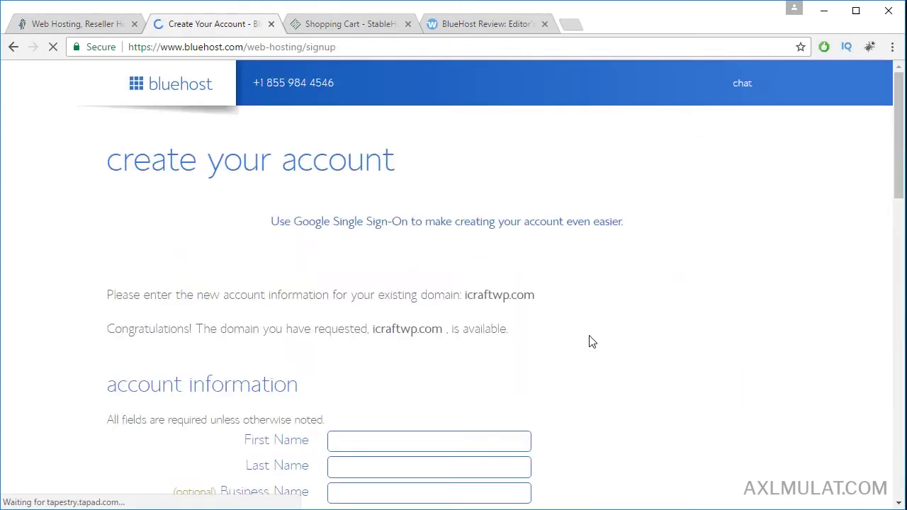
{"action": "scroll", "coordinate": [592, 342], "scroll_direction": "down", "scroll_amount": 5}
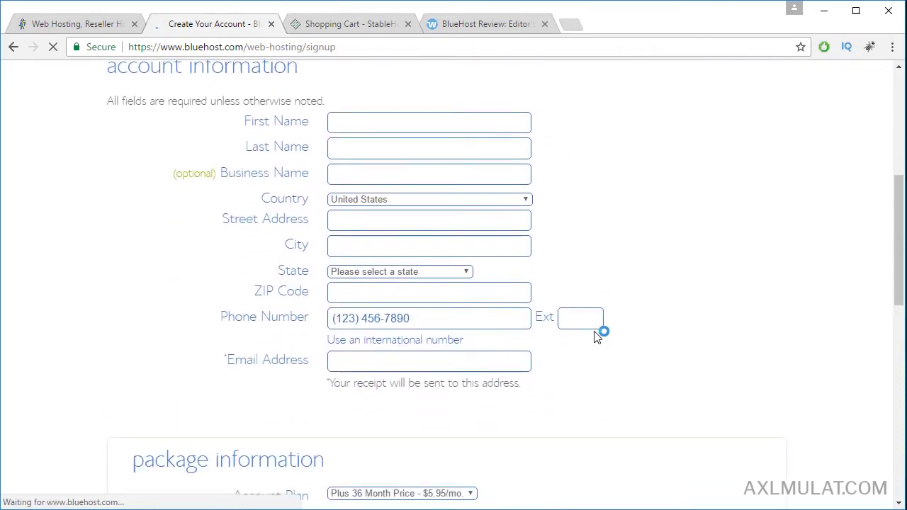
{"action": "scroll", "coordinate": [595, 337], "scroll_direction": "down", "scroll_amount": 3}
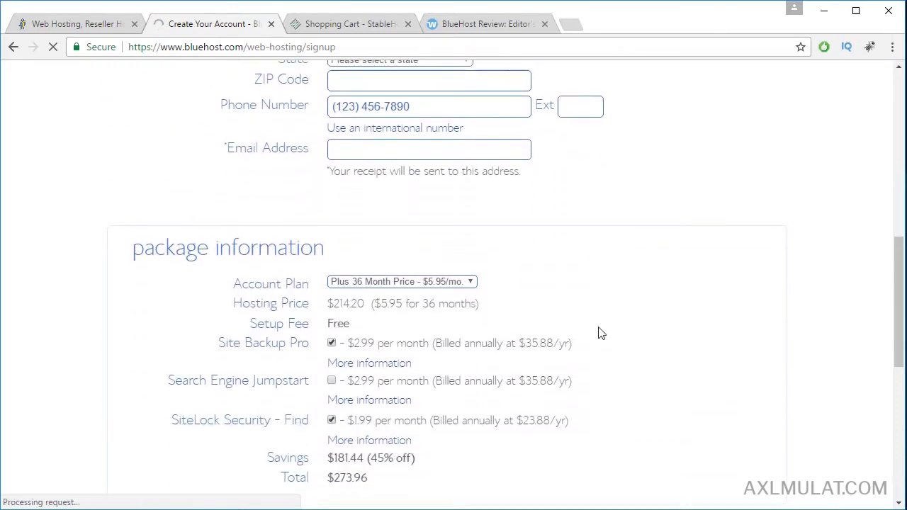
Check the Plus 24-month price in the Bluehost package information, and set the account plan back to the 36-month price
{"action": "scroll", "coordinate": [599, 334], "scroll_direction": "down", "scroll_amount": 1}
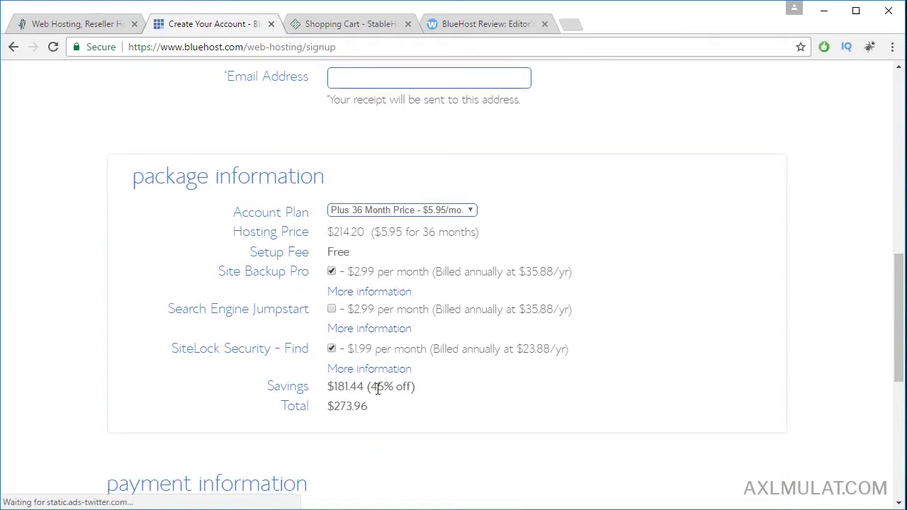
{"action": "left_click", "coordinate": [384, 214]}
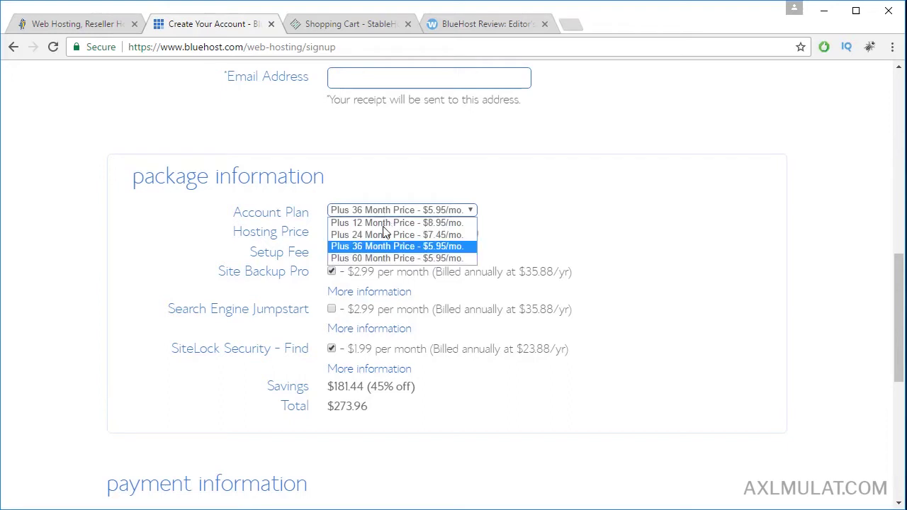
{"action": "left_click", "coordinate": [376, 238]}
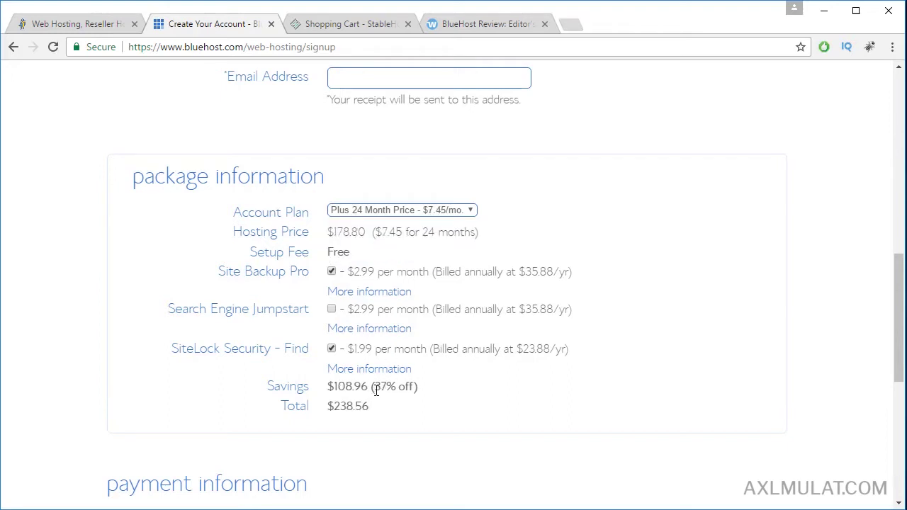
{"action": "left_click", "coordinate": [386, 211]}
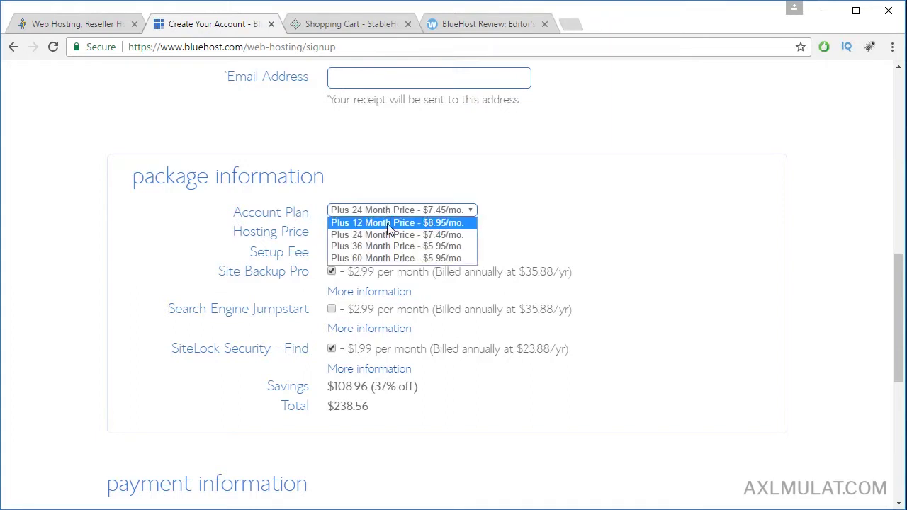
{"action": "left_click", "coordinate": [389, 248]}
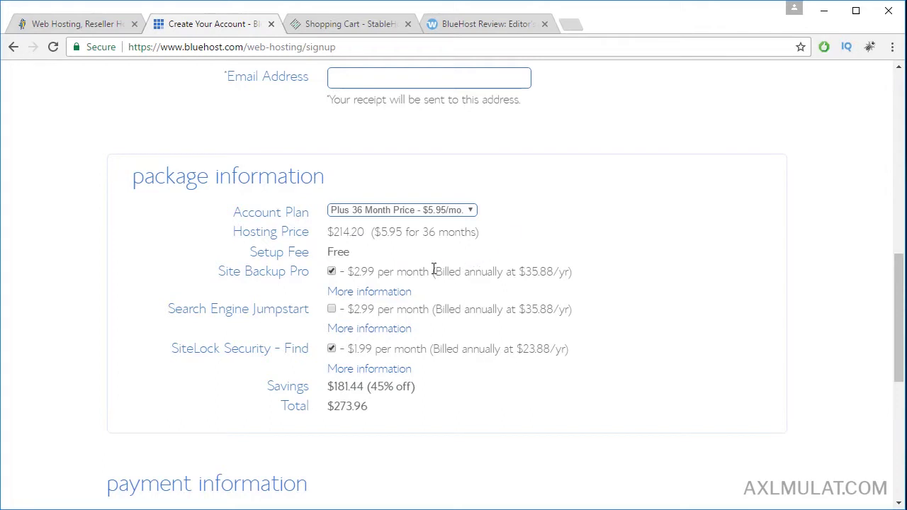
Remove the Site Backup Pro and SiteLock Security add-ons from the Bluehost order, and look through the sign-up page for renewal pricing
{"action": "left_click", "coordinate": [331, 274]}
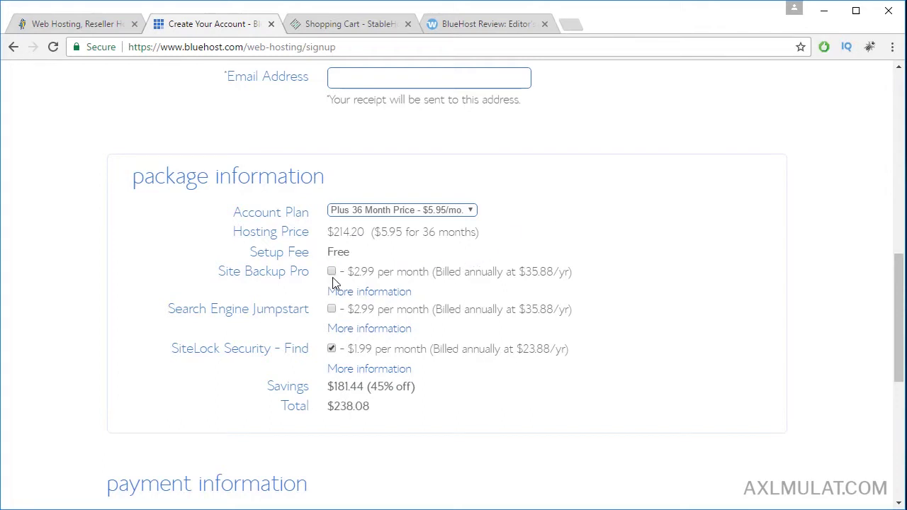
{"action": "left_click", "coordinate": [331, 349]}
{"action": "scroll", "coordinate": [652, 261], "scroll_direction": "down", "scroll_amount": 1}
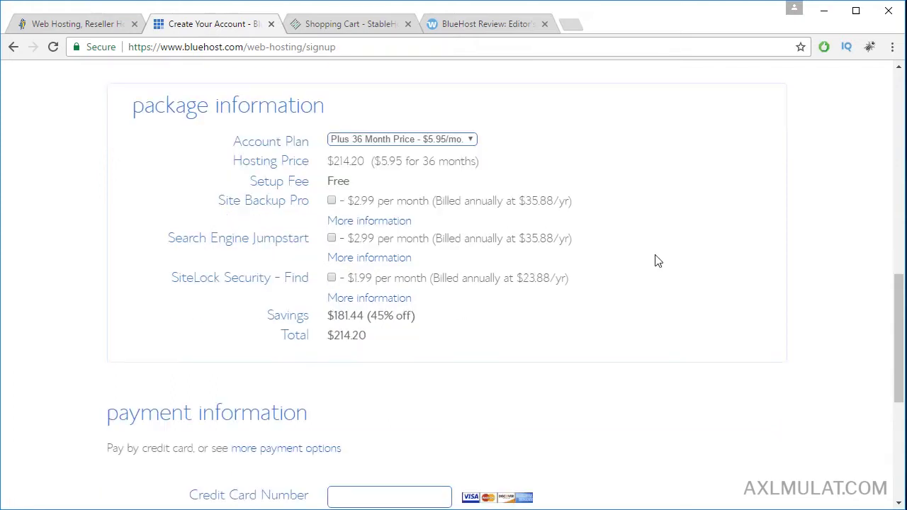
{"action": "scroll", "coordinate": [655, 260], "scroll_direction": "up", "scroll_amount": 1}
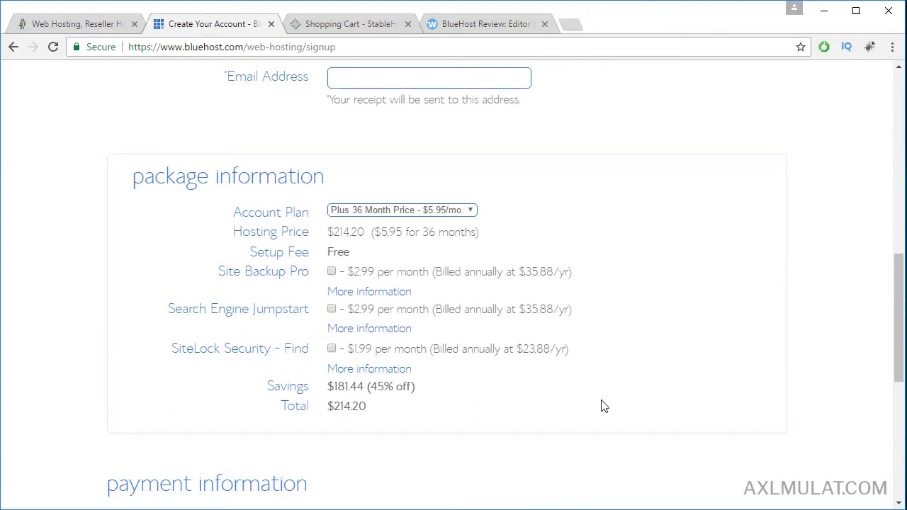
{"action": "scroll", "coordinate": [606, 402], "scroll_direction": "up", "scroll_amount": 7}
{"action": "scroll", "coordinate": [607, 399], "scroll_direction": "up", "scroll_amount": 2}
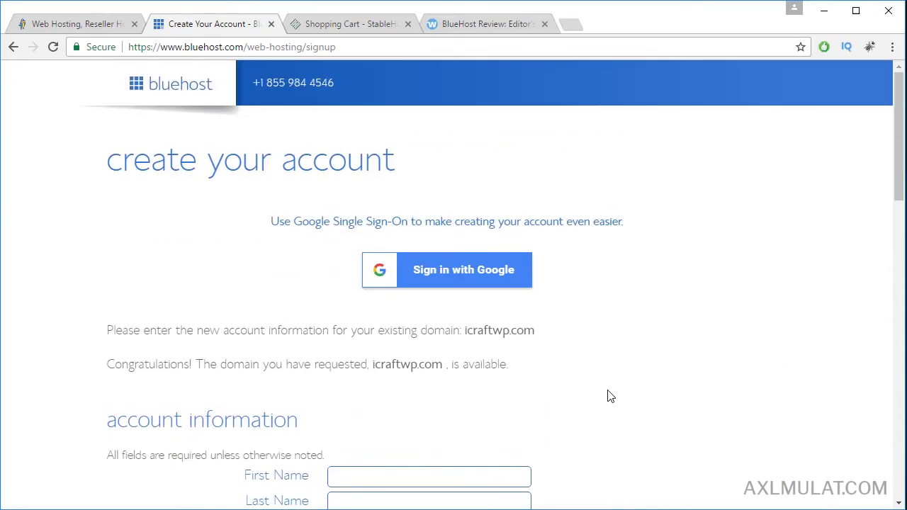
{"action": "scroll", "coordinate": [607, 397], "scroll_direction": "down", "scroll_amount": 9}
{"action": "scroll", "coordinate": [607, 396], "scroll_direction": "up", "scroll_amount": 4}
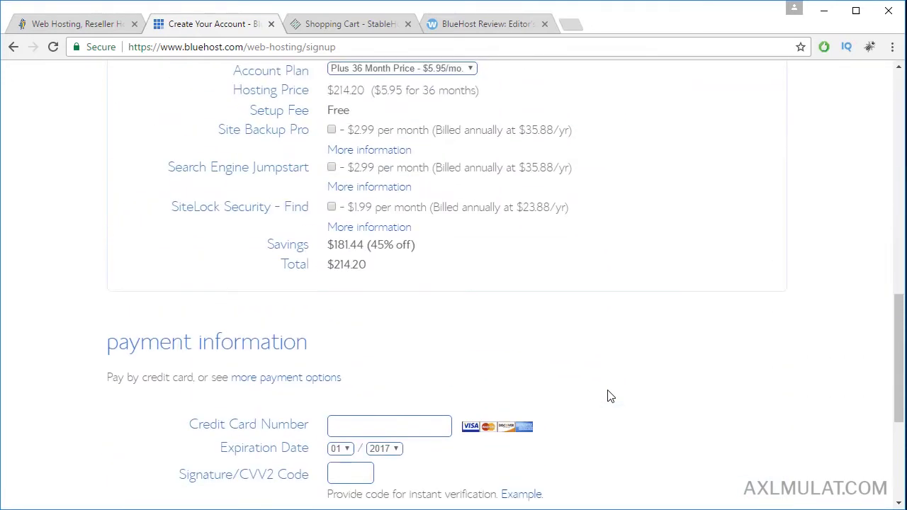
Find the Plus plan's 36-month price without discount in the BlueHost review's discounted versus non-discounted comparison table
{"action": "left_click", "coordinate": [485, 24]}
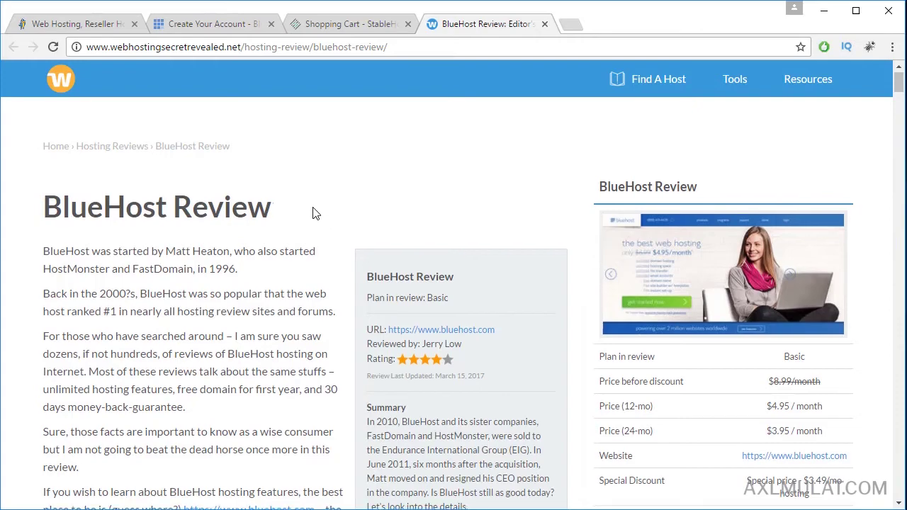
{"action": "scroll", "coordinate": [316, 212], "scroll_direction": "down", "scroll_amount": 3}
{"action": "scroll", "coordinate": [315, 213], "scroll_direction": "down", "scroll_amount": 10}
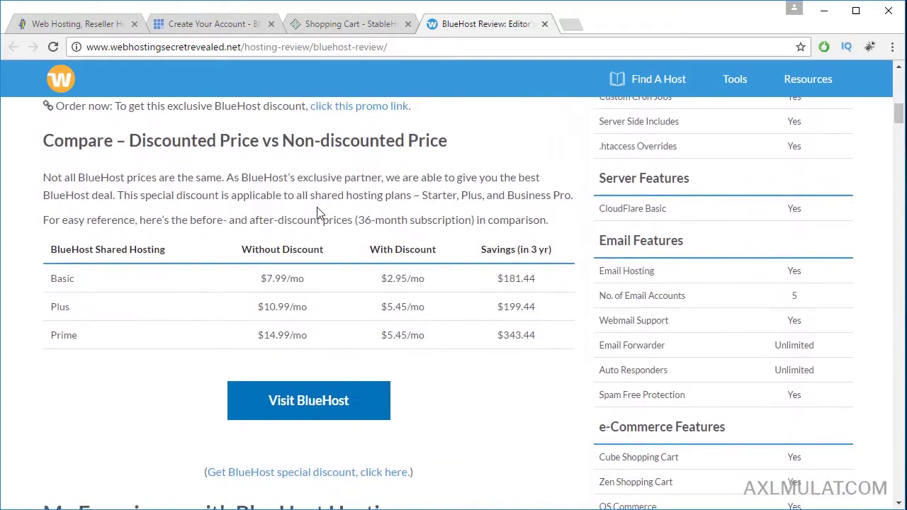
{"action": "scroll", "coordinate": [324, 207], "scroll_direction": "up", "scroll_amount": 1}
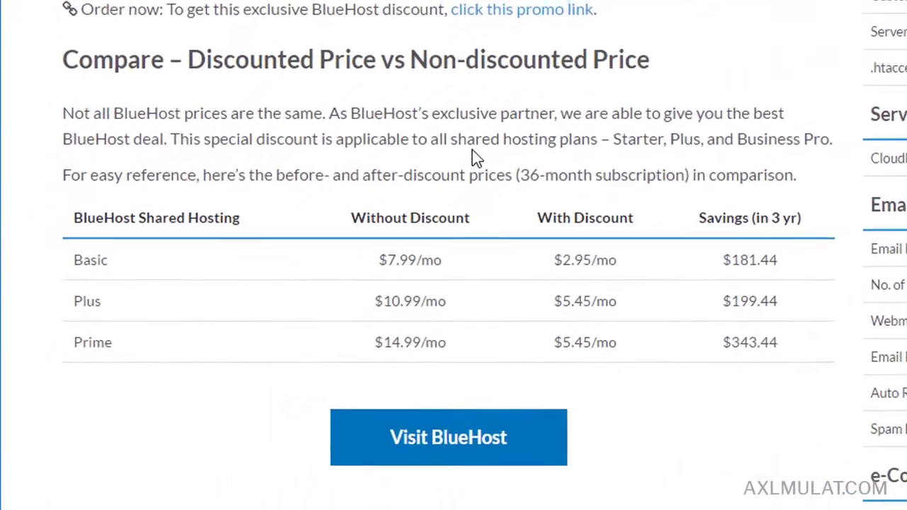
{"action": "left_click_drag", "start_coordinate": [74, 301], "coordinate": [535, 309]}
{"action": "left_click", "coordinate": [587, 307]}
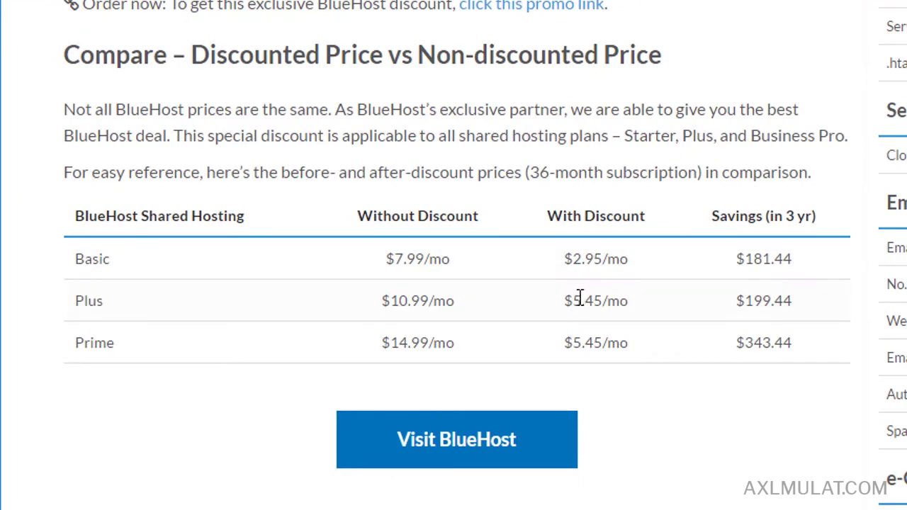
{"action": "left_click_drag", "start_coordinate": [575, 299], "coordinate": [621, 301]}
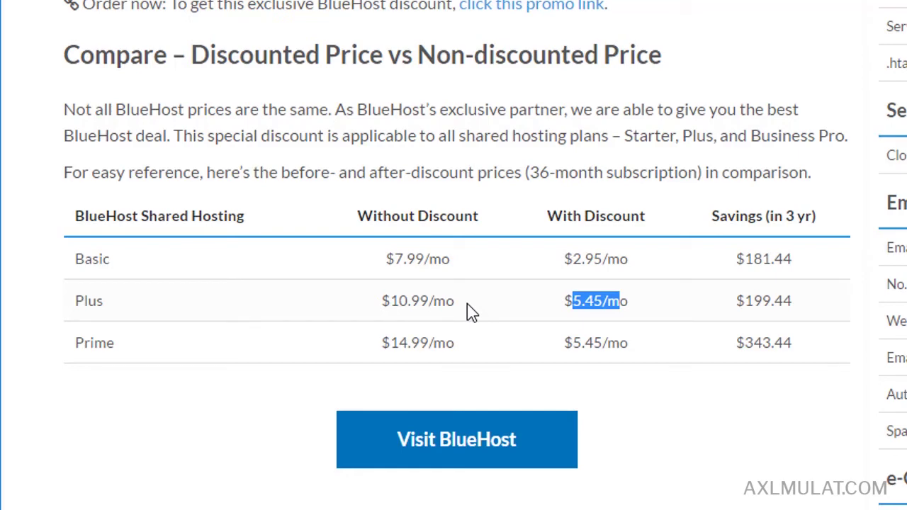
{"action": "left_click_drag", "start_coordinate": [391, 300], "coordinate": [438, 300]}
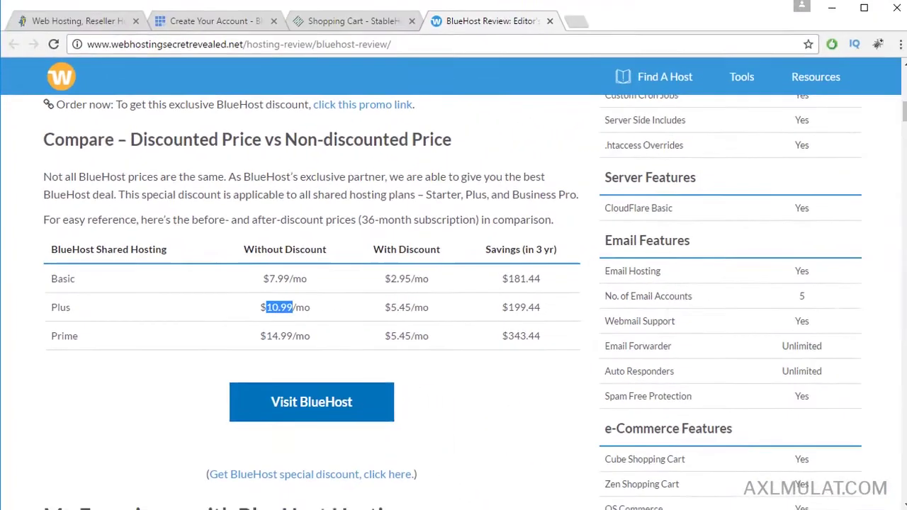
Multiply the Bluehost Plus monthly price of 10.99 by 36 in Calculator
{"action": "type", "text": "10.99"}
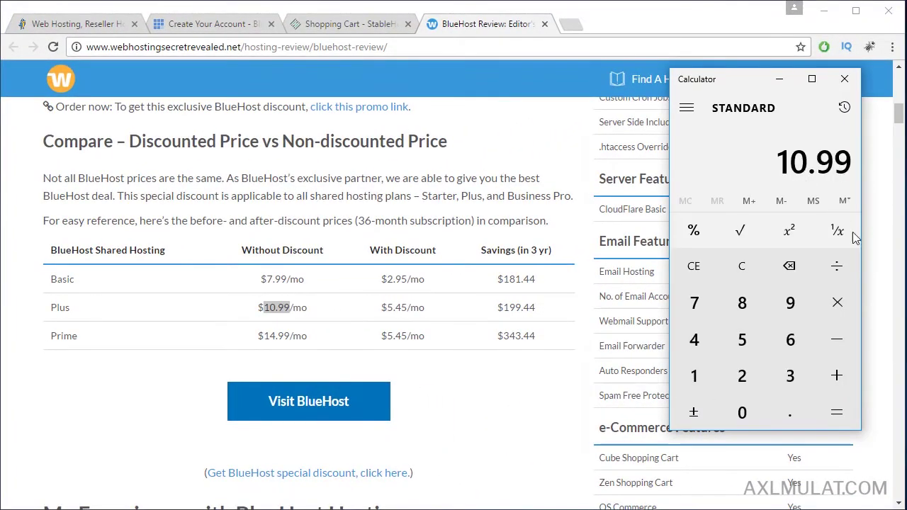
{"action": "left_click", "coordinate": [837, 303]}
{"action": "left_click", "coordinate": [790, 376]}
{"action": "left_click", "coordinate": [790, 339]}
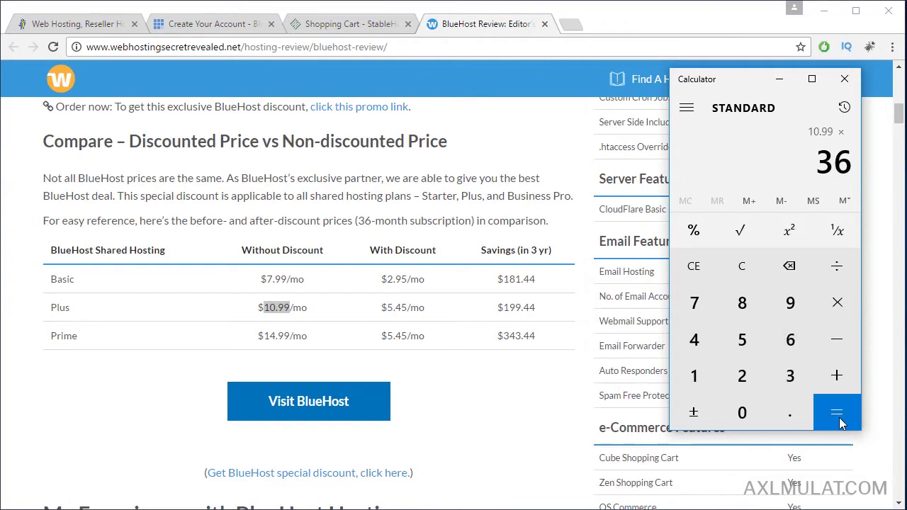
{"action": "left_click", "coordinate": [840, 423]}
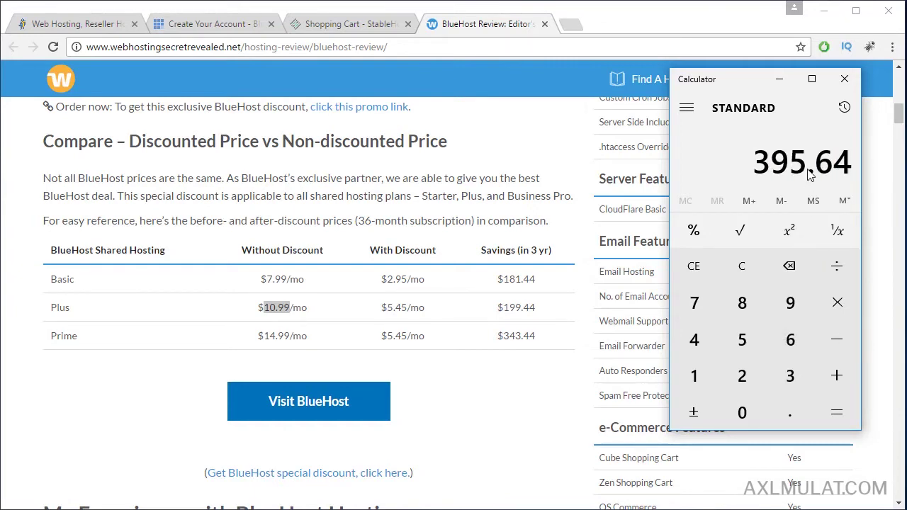
Switch to the Notepad renewal price list and record 395.64 for Bluehost
{"action": "key", "text": "alt+Tab"}
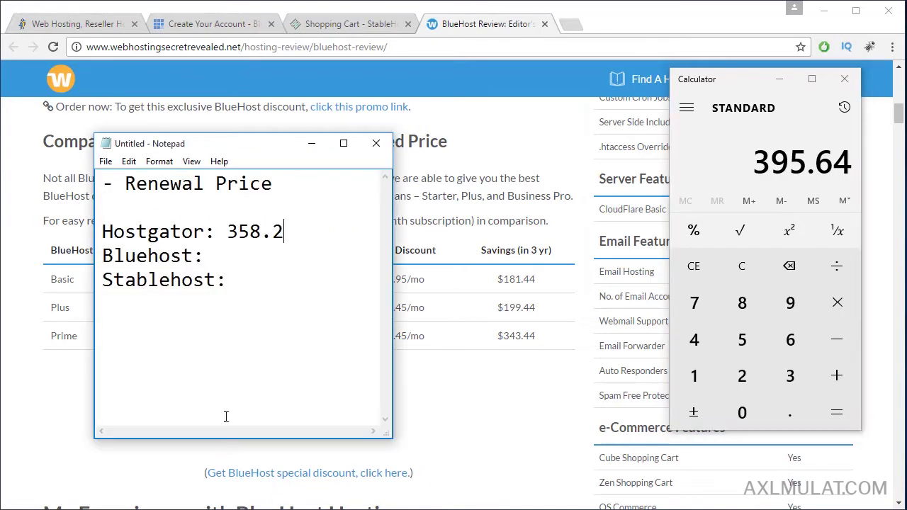
{"action": "left_click", "coordinate": [243, 259]}
{"action": "type", "text": "395.64"}
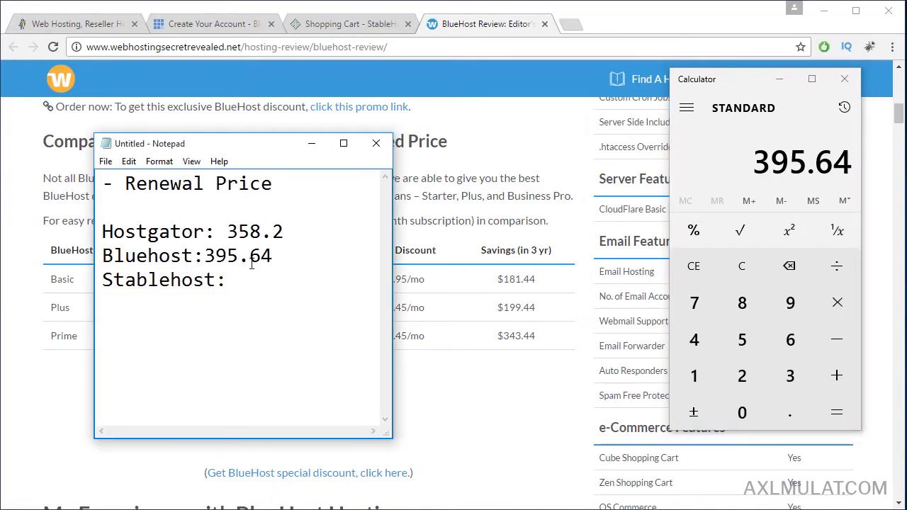
Return to the Bluehost sign-up page in the browser and review the package total for the 36-month Plus plan
{"action": "left_click", "coordinate": [25, 351]}
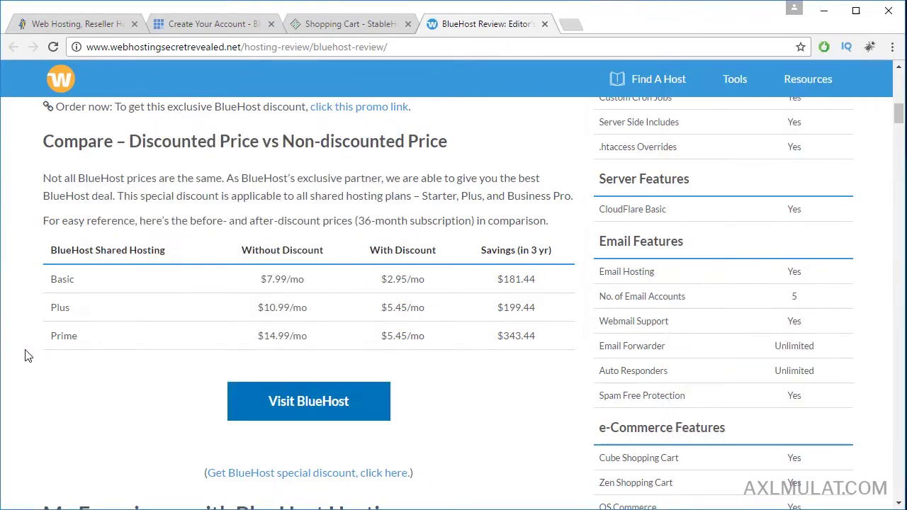
{"action": "left_click", "coordinate": [226, 23]}
{"action": "scroll", "coordinate": [500, 294], "scroll_direction": "down", "scroll_amount": 1}
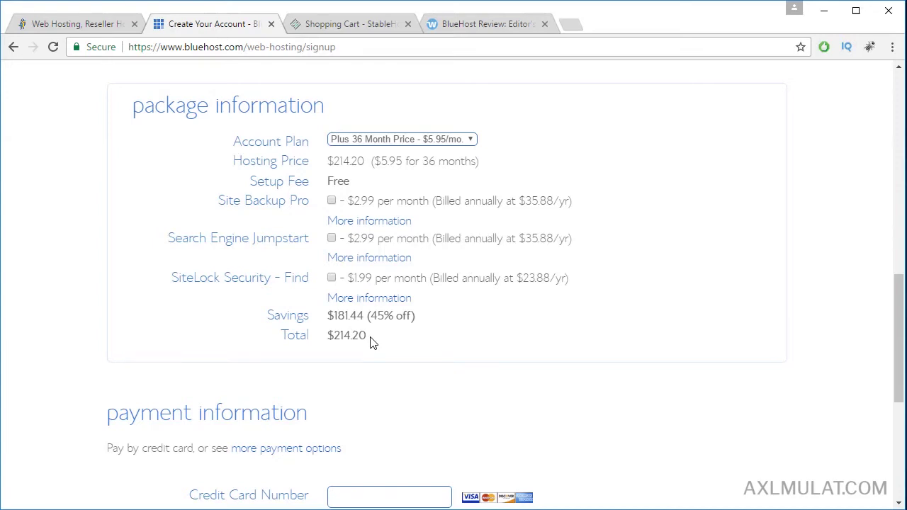
Go back to the StableHost web hosting plans, compare Starter and Pro, and start signing up for the Pro plan
{"action": "left_click", "coordinate": [365, 22]}
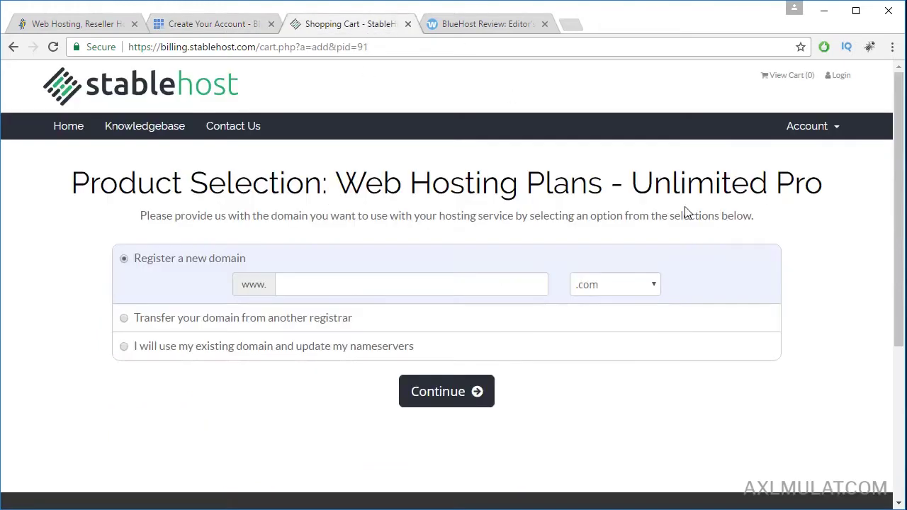
{"action": "left_click", "coordinate": [13, 48]}
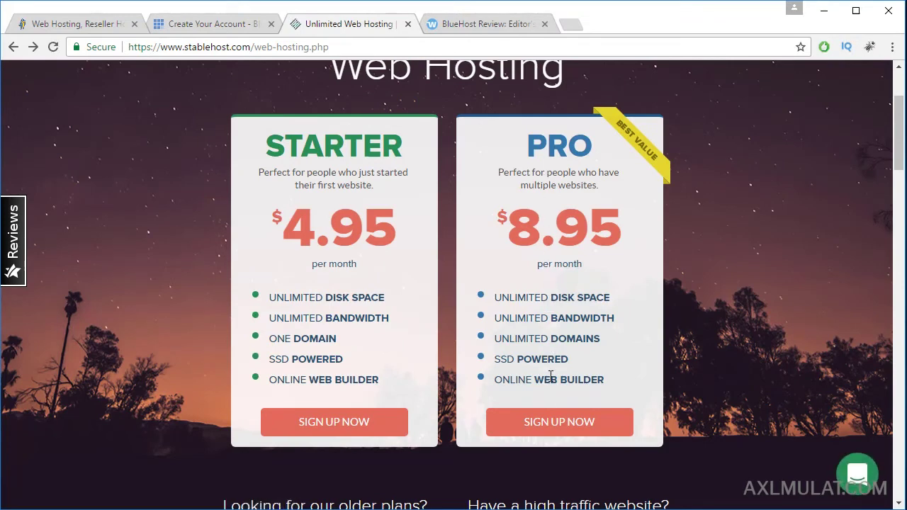
{"action": "left_click", "coordinate": [547, 422]}
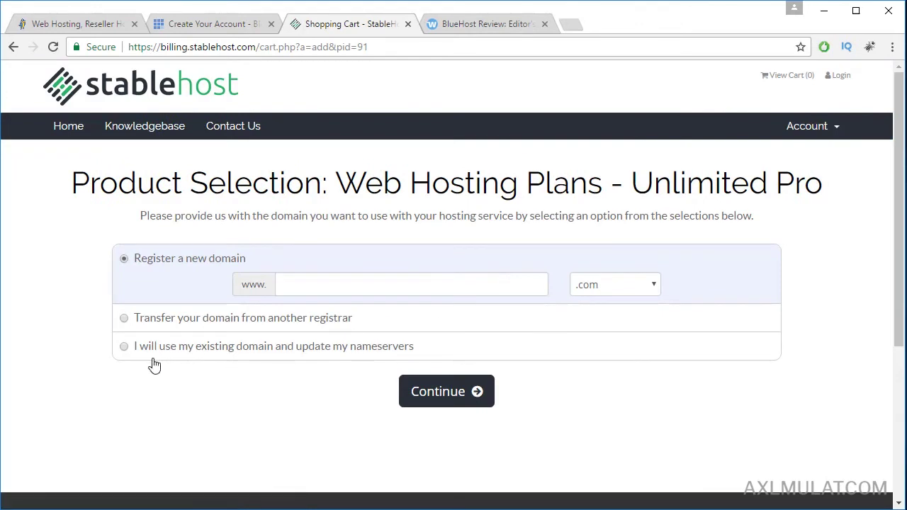
Use the existing domain icraftwp.com for the StableHost Unlimited Pro order and continue to the billing options
{"action": "left_click", "coordinate": [125, 347]}
{"action": "left_click", "coordinate": [408, 342]}
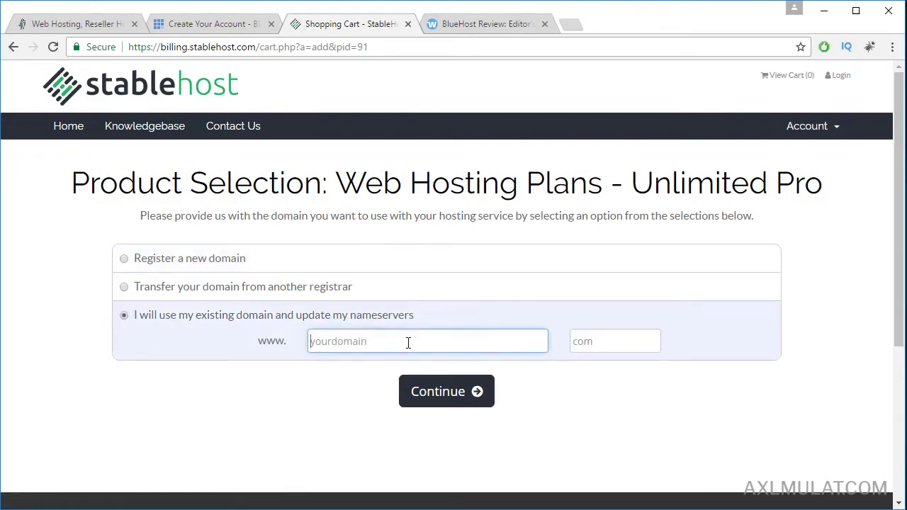
{"action": "type", "text": "i"}
{"action": "left_click", "coordinate": [418, 364]}
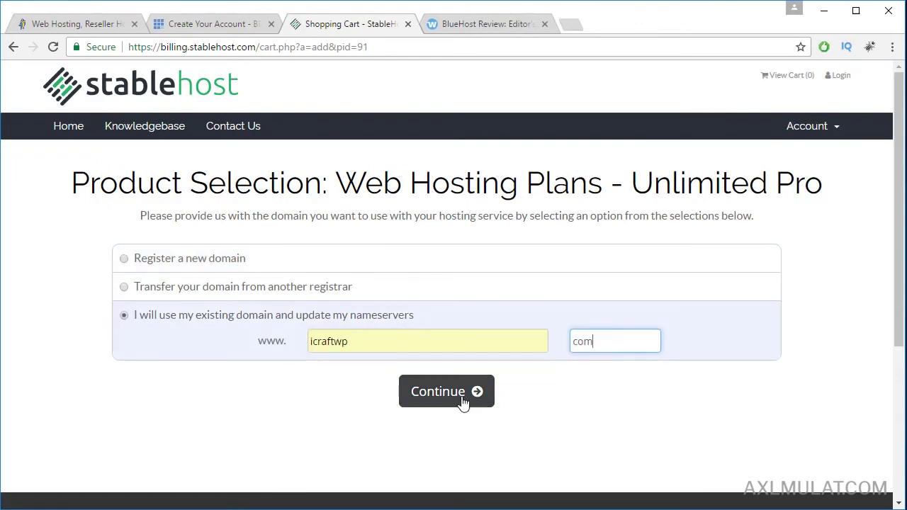
{"action": "left_click", "coordinate": [461, 401]}
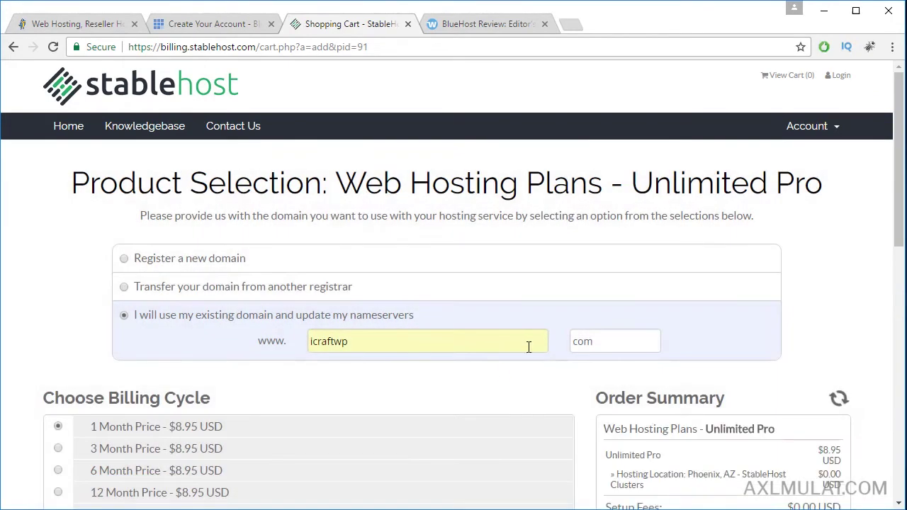
Choose the 36-month billing cycle for Unlimited Pro, review the available add-ons, and continue to the checkout review
{"action": "scroll", "coordinate": [562, 319], "scroll_direction": "down", "scroll_amount": 2}
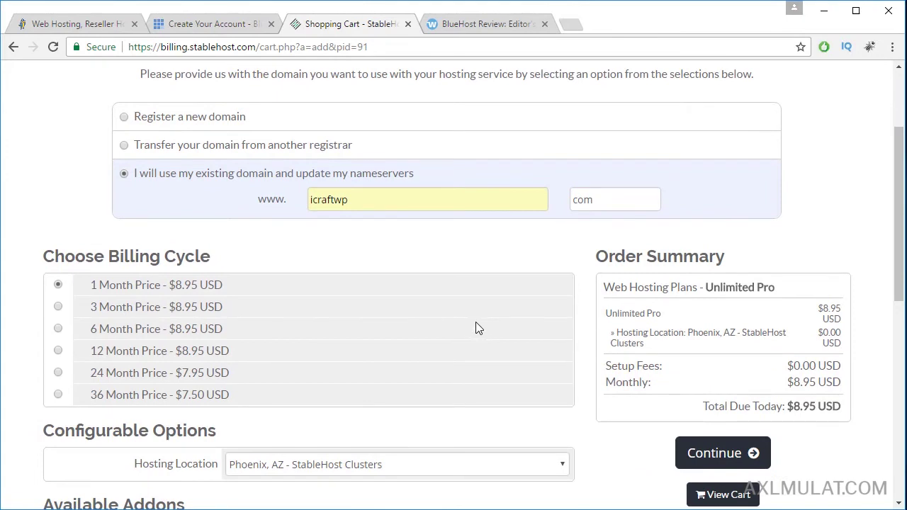
{"action": "left_click", "coordinate": [58, 396]}
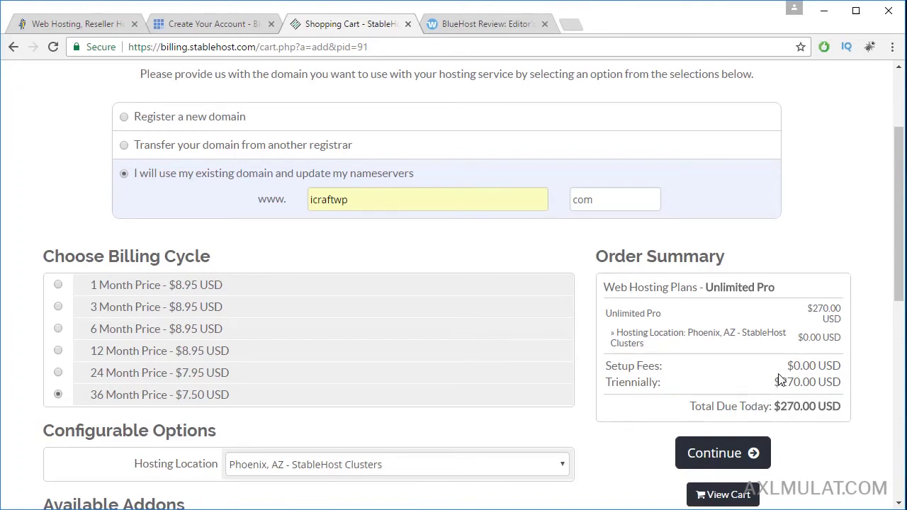
{"action": "scroll", "coordinate": [577, 384], "scroll_direction": "down", "scroll_amount": 4}
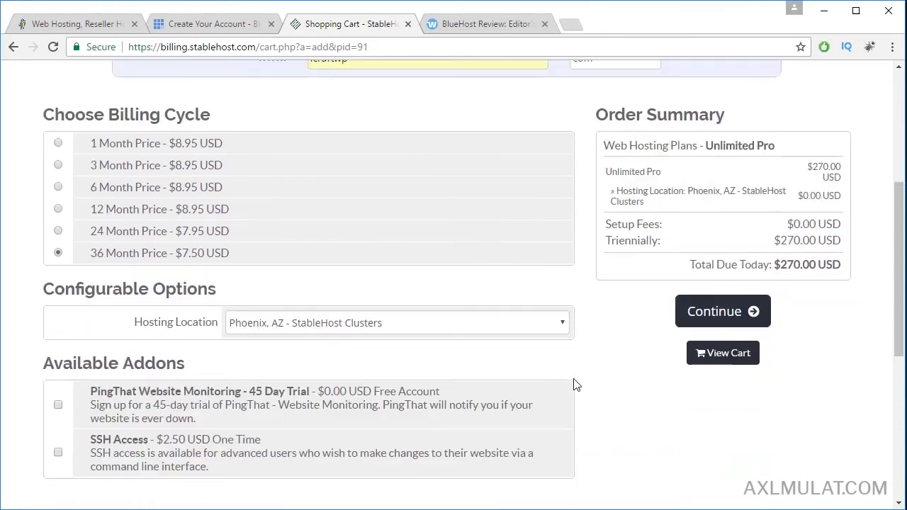
{"action": "scroll", "coordinate": [575, 385], "scroll_direction": "down", "scroll_amount": 1}
{"action": "scroll", "coordinate": [575, 385], "scroll_direction": "up", "scroll_amount": 3}
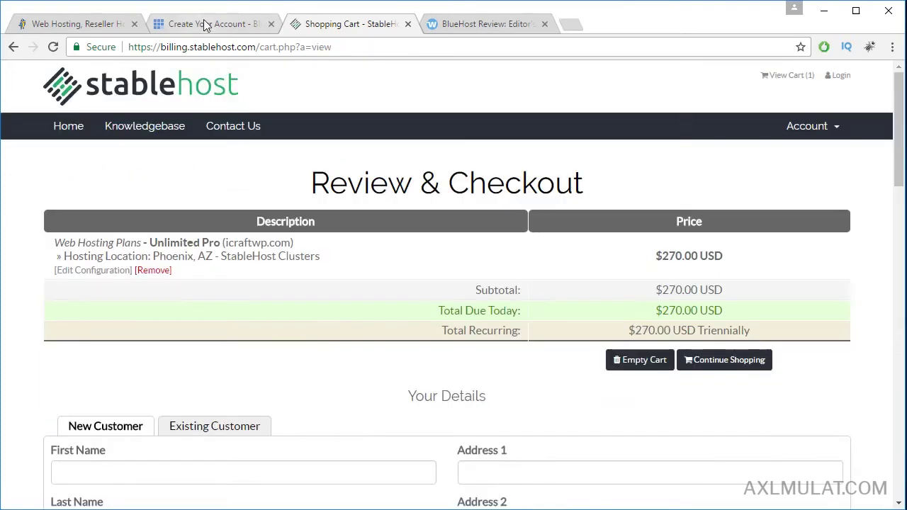
Review the Bluehost Plus package total, then check the coupon and order details for HostGator's 36-month Baby plan
{"action": "left_click", "coordinate": [205, 25]}
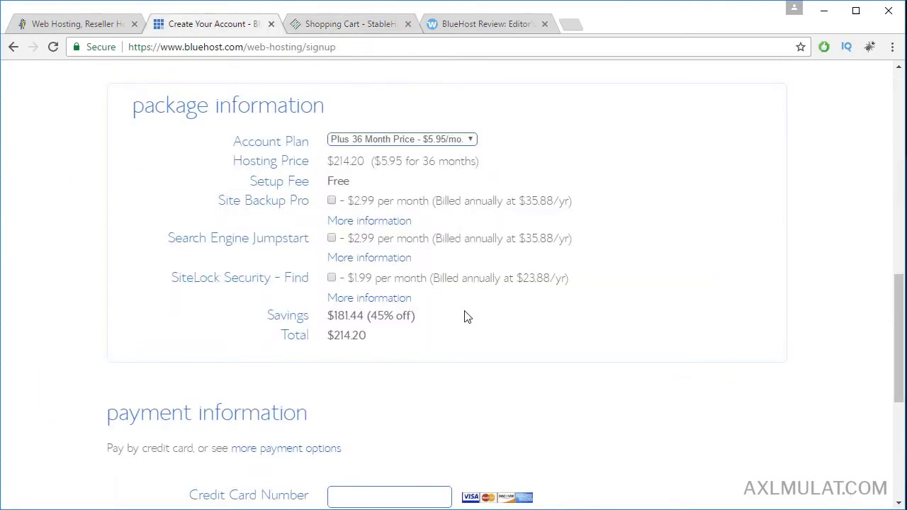
{"action": "left_click", "coordinate": [68, 23]}
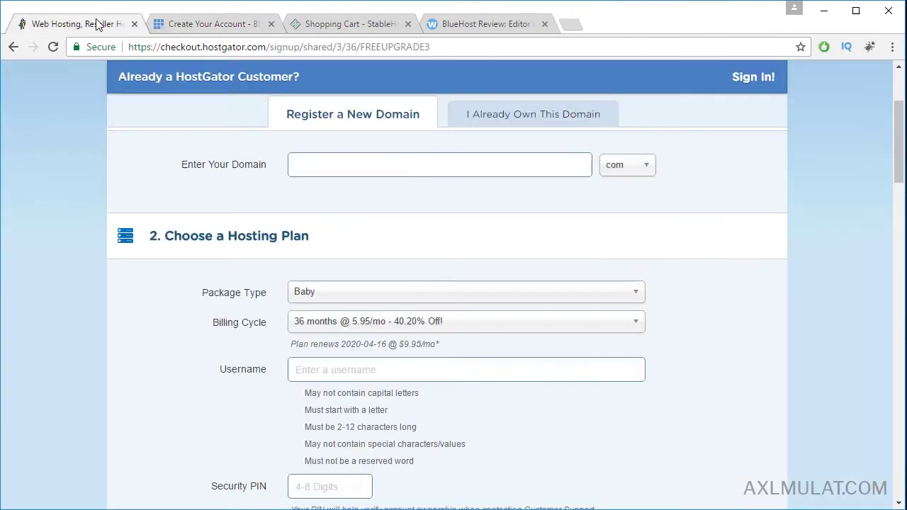
{"action": "scroll", "coordinate": [486, 323], "scroll_direction": "down", "scroll_amount": 20}
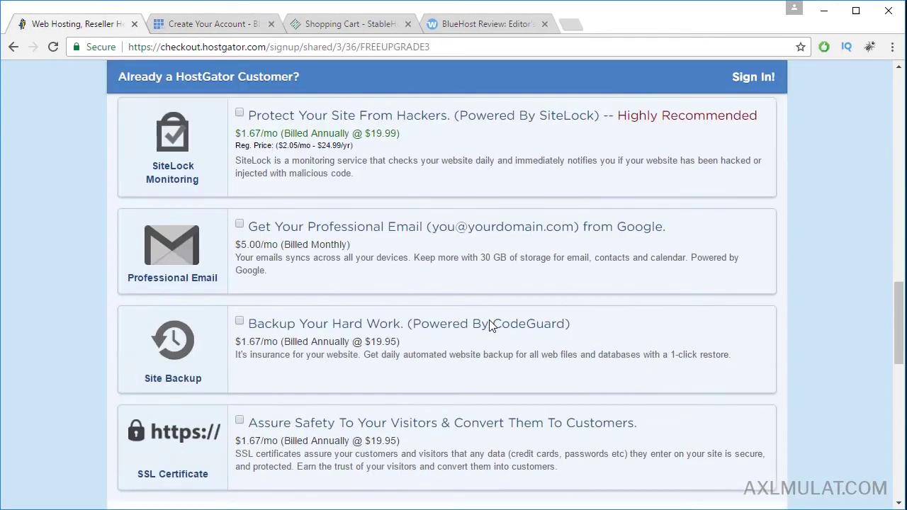
{"action": "scroll", "coordinate": [489, 324], "scroll_direction": "down", "scroll_amount": 3}
{"action": "scroll", "coordinate": [488, 324], "scroll_direction": "up", "scroll_amount": 1}
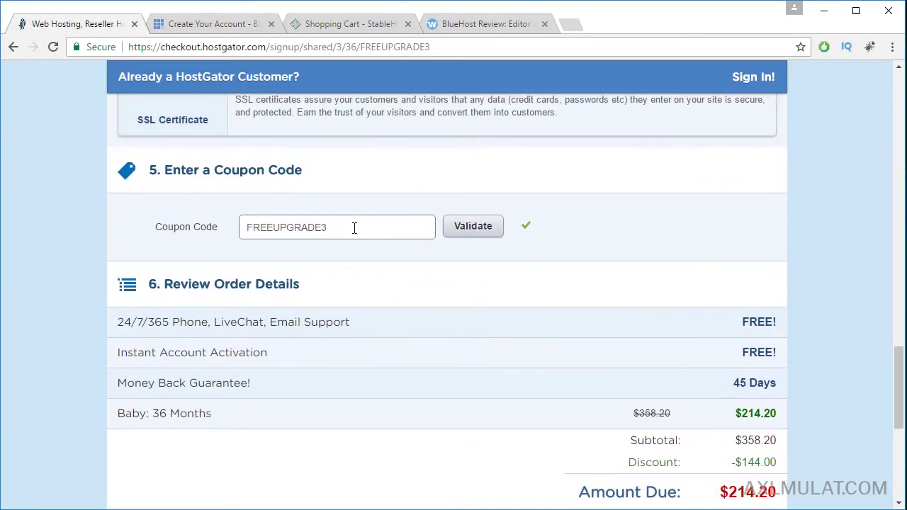
Copy the StableHost promo code 40W0EJ5 from the Notepad note and validate it in the StableHost checkout
{"action": "left_click", "coordinate": [333, 24]}
{"action": "scroll", "coordinate": [574, 355], "scroll_direction": "down", "scroll_amount": 2}
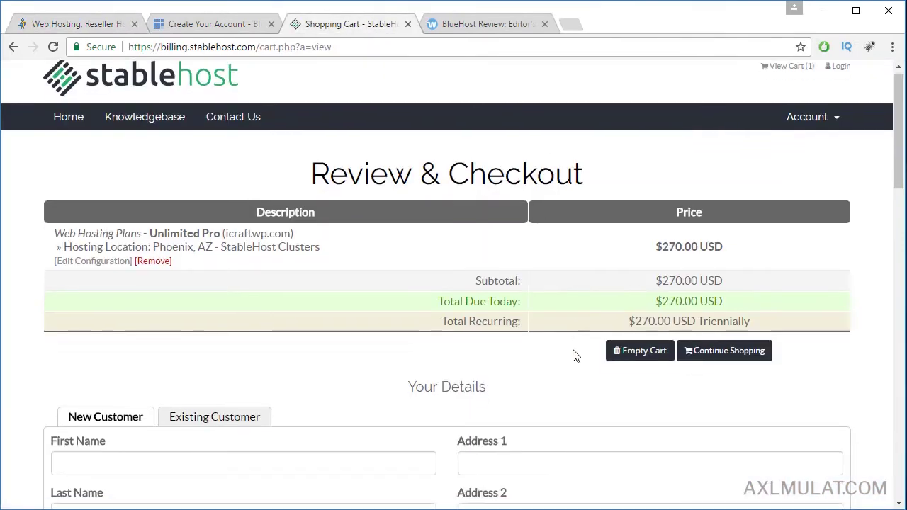
{"action": "scroll", "coordinate": [574, 354], "scroll_direction": "down", "scroll_amount": 10}
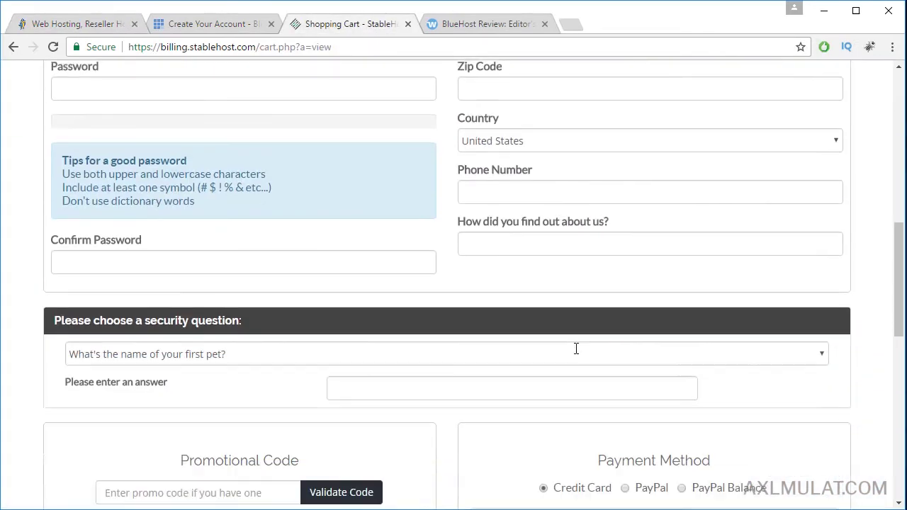
{"action": "scroll", "coordinate": [577, 348], "scroll_direction": "down", "scroll_amount": 1}
{"action": "left_click", "coordinate": [240, 306]}
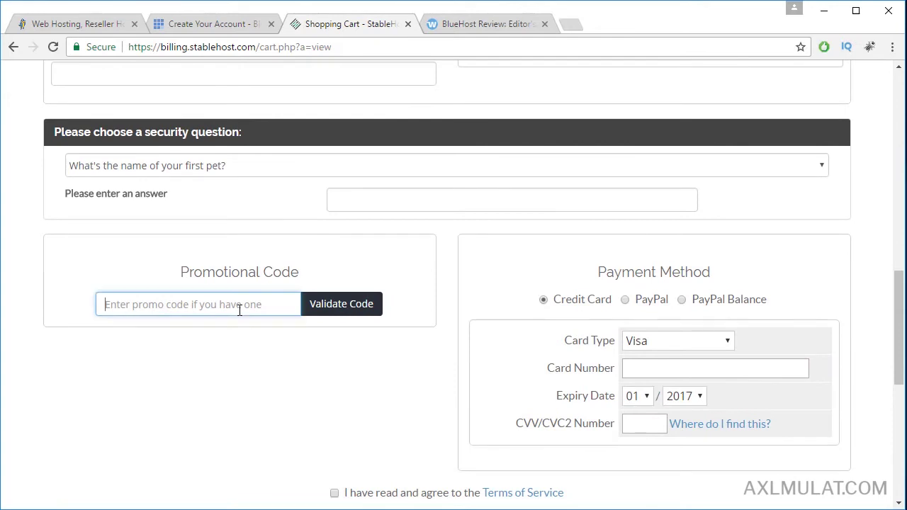
{"action": "key", "text": "alt+Tab"}
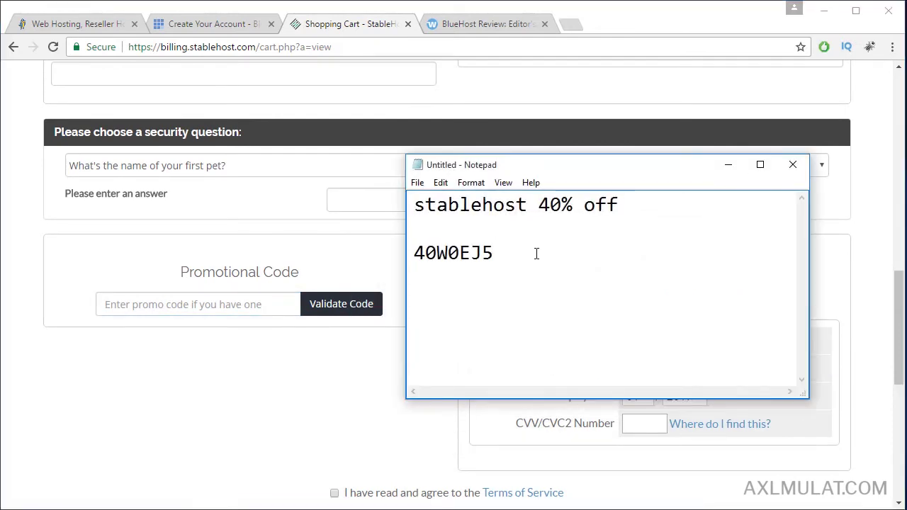
{"action": "left_click_drag", "start_coordinate": [536, 253], "coordinate": [405, 253]}
{"action": "key", "text": "ctrl+c"}
{"action": "left_click", "coordinate": [163, 312]}
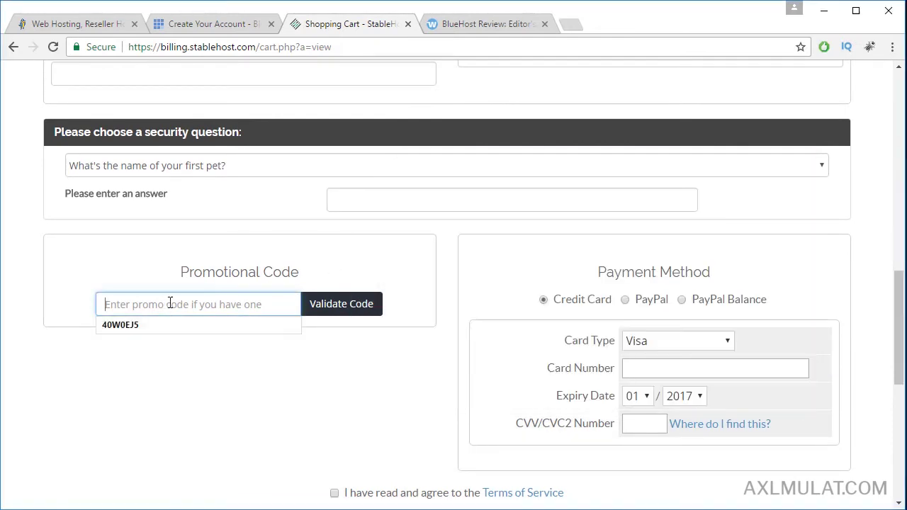
{"action": "key", "text": "ctrl+v"}
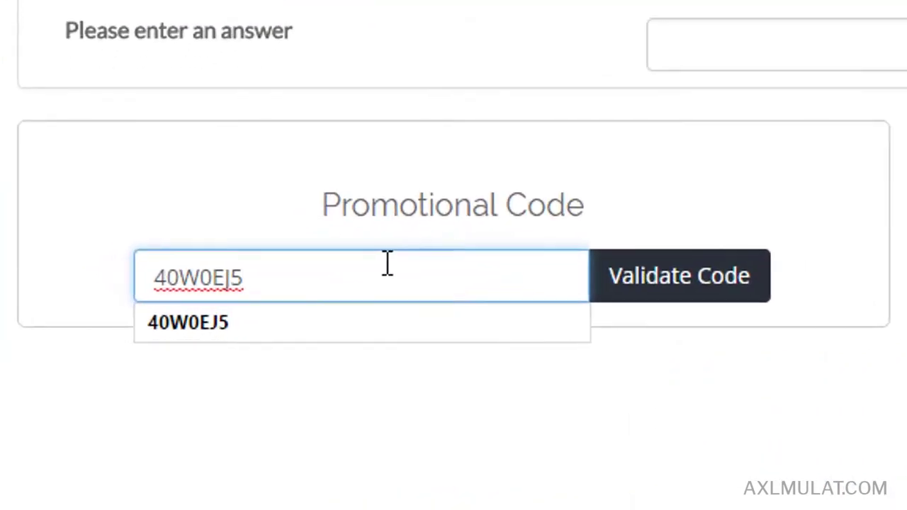
{"action": "left_click", "coordinate": [689, 298]}
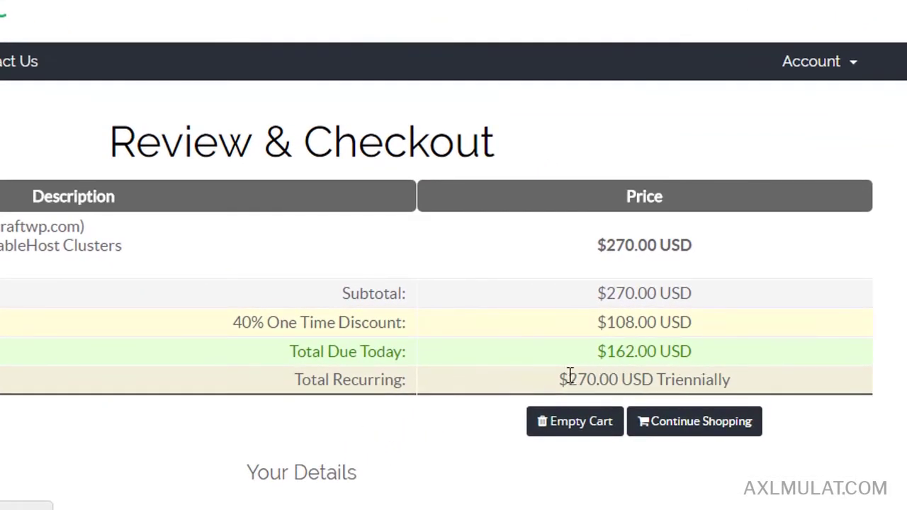
Copy StableHost's recurring total from the checkout and record it as 270.00 on the Stablehost line in Notepad
{"action": "left_click_drag", "start_coordinate": [572, 376], "coordinate": [617, 379]}
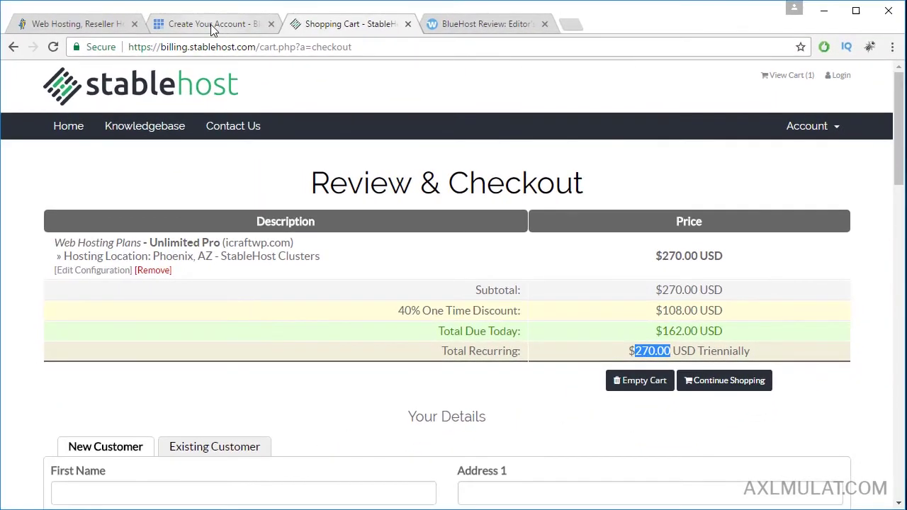
{"action": "left_click", "coordinate": [211, 24]}
{"action": "left_click", "coordinate": [83, 24]}
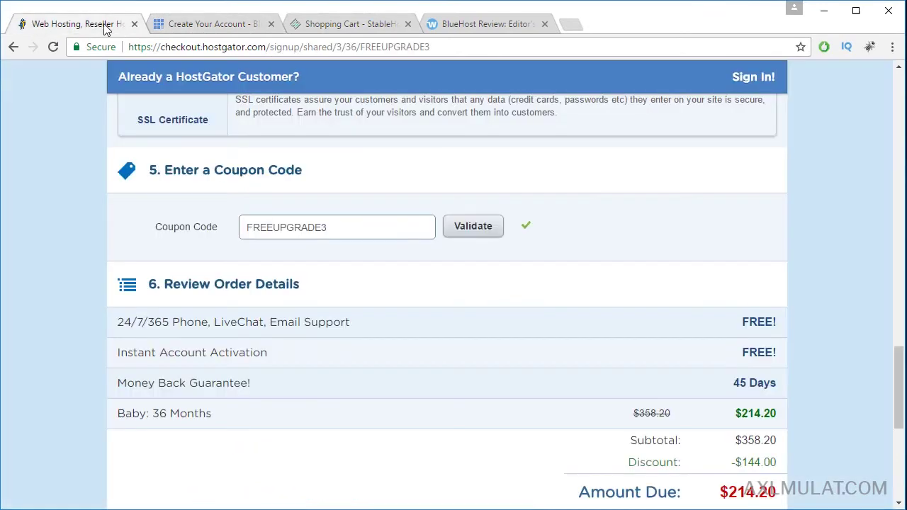
{"action": "left_click", "coordinate": [333, 25]}
{"action": "key", "text": "alt+Tab"}
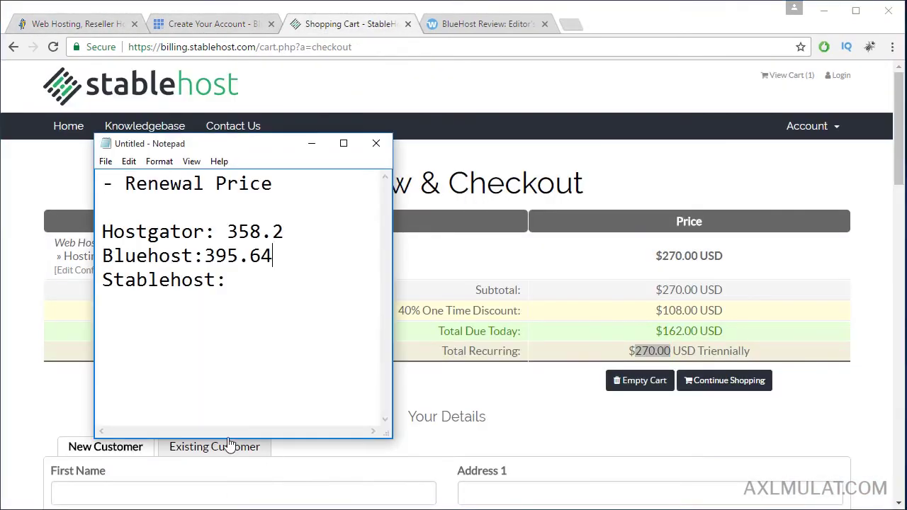
{"action": "left_click", "coordinate": [255, 279]}
{"action": "key", "text": "ctrl+v"}
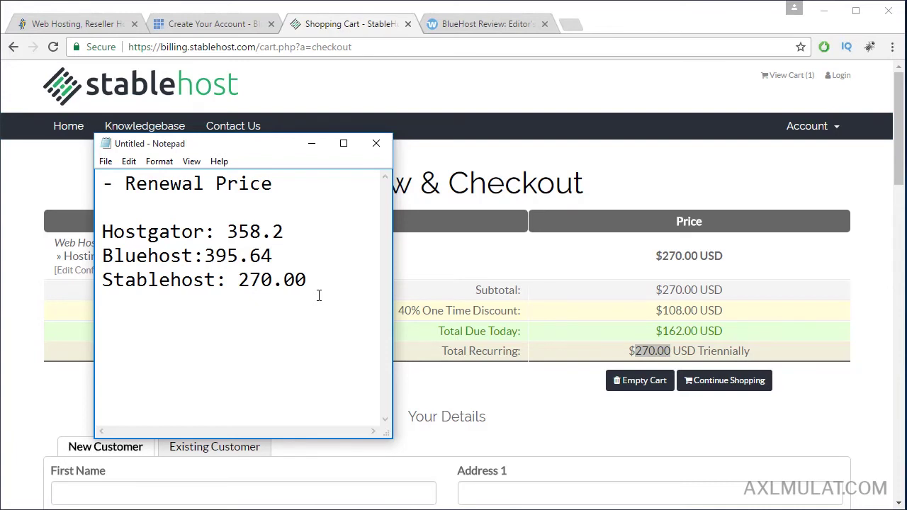
Compare the amount due today on the StableHost, Bluehost and HostGator order pages, ending at the StableHost checkout
{"action": "left_click", "coordinate": [39, 389]}
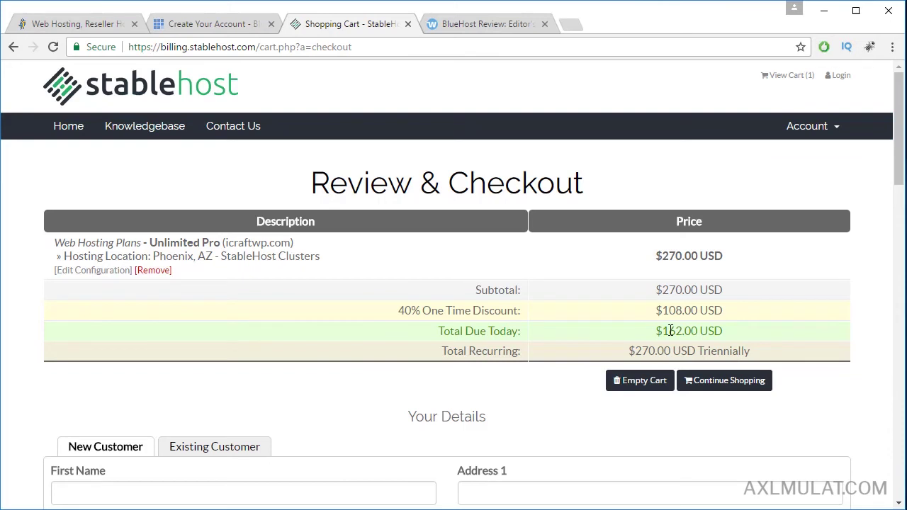
{"action": "left_click", "coordinate": [228, 27]}
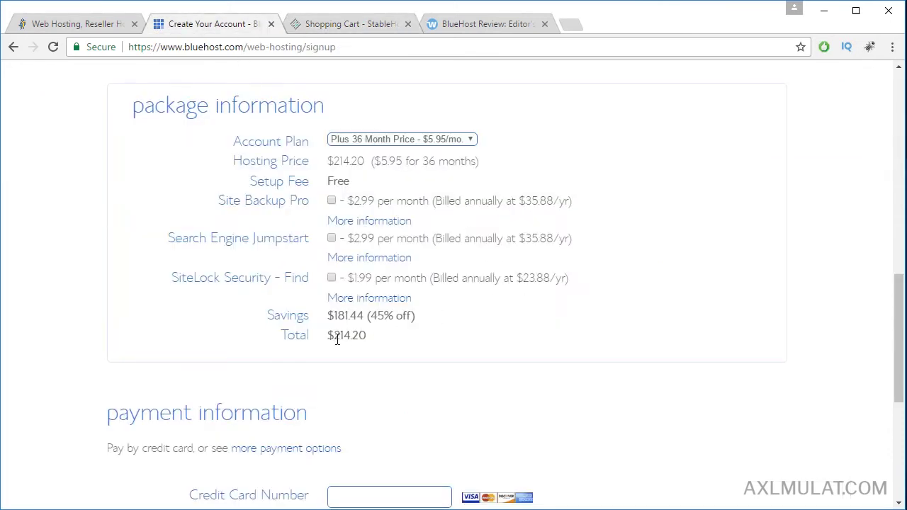
{"action": "left_click", "coordinate": [89, 26]}
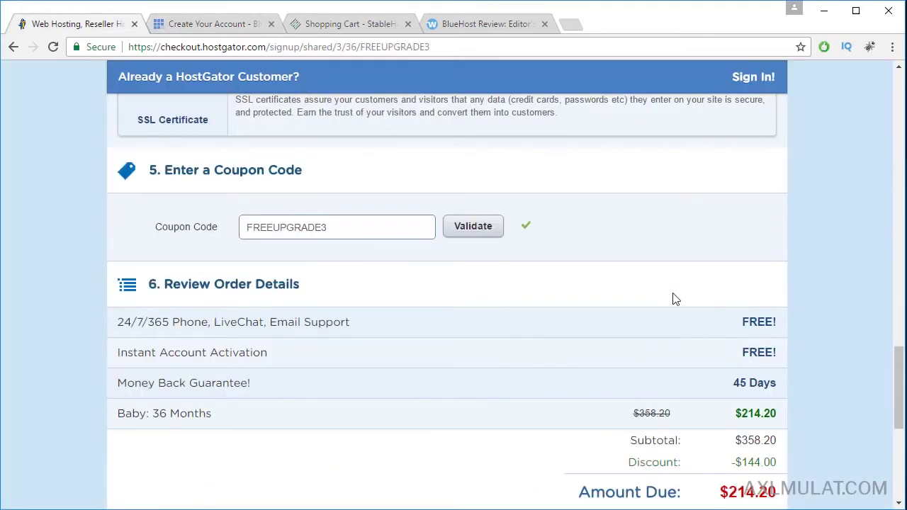
{"action": "scroll", "coordinate": [702, 308], "scroll_direction": "down", "scroll_amount": 1}
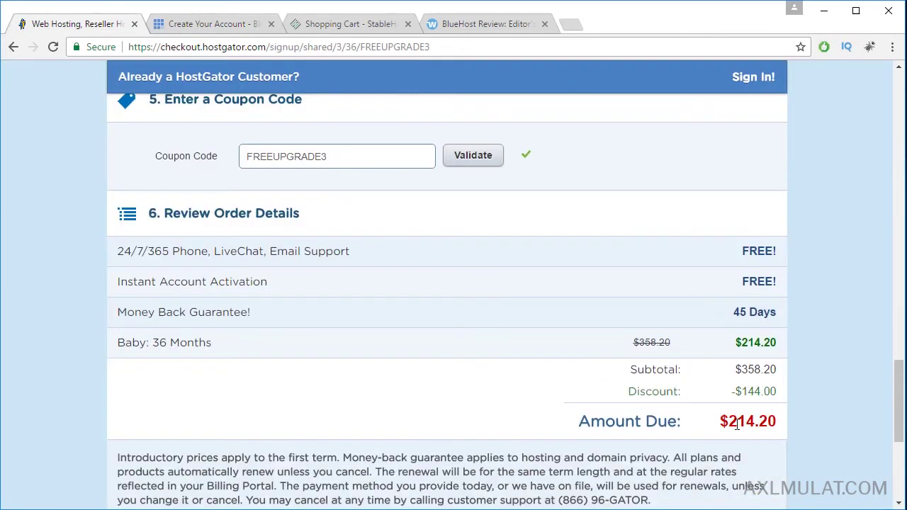
{"action": "left_click", "coordinate": [348, 26]}
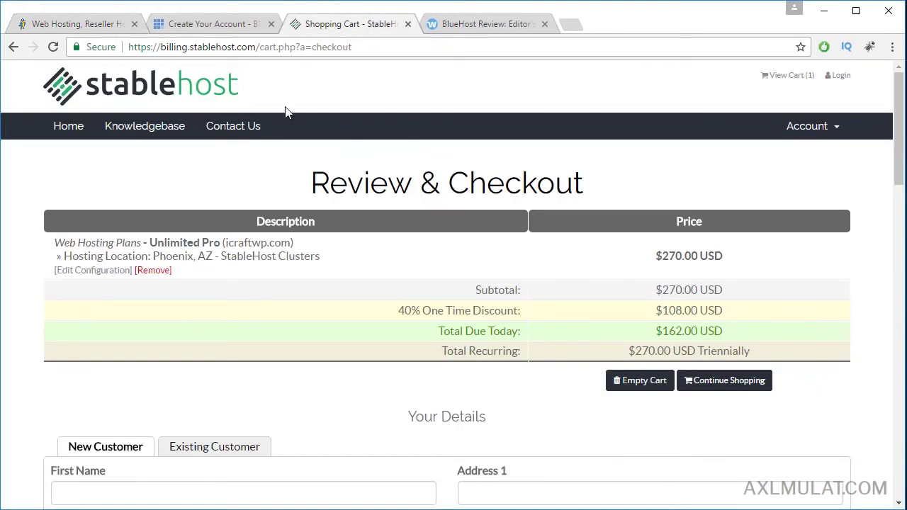
Open stablehost.com in a new browser tab and go to its Web Hosting plans
{"action": "left_click_drag", "start_coordinate": [188, 46], "coordinate": [256, 47]}
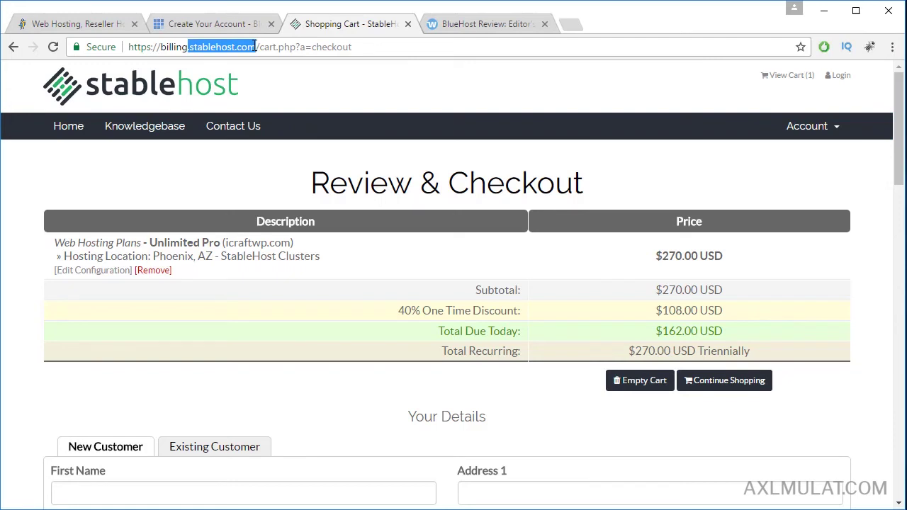
{"action": "left_click", "coordinate": [575, 32]}
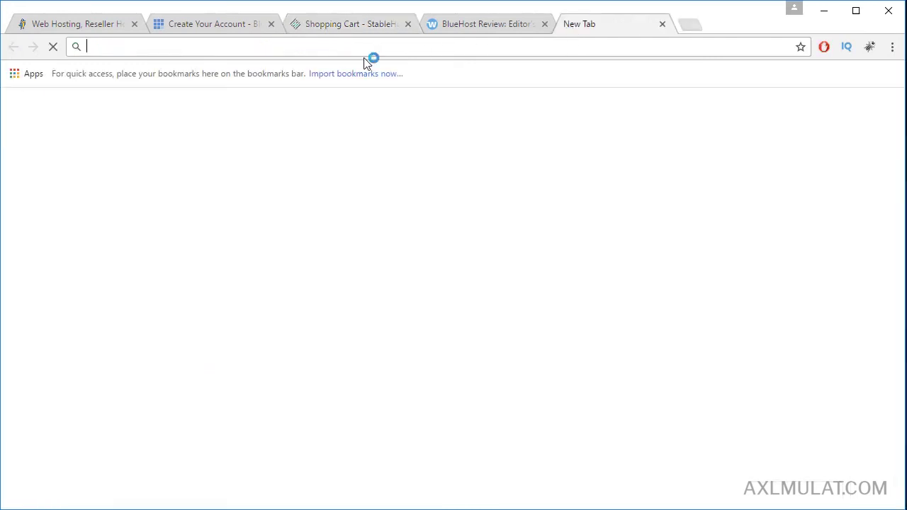
{"action": "key", "text": "ctrl+v"}
{"action": "left_click", "coordinate": [88, 47]}
{"action": "key", "text": "Delete"}
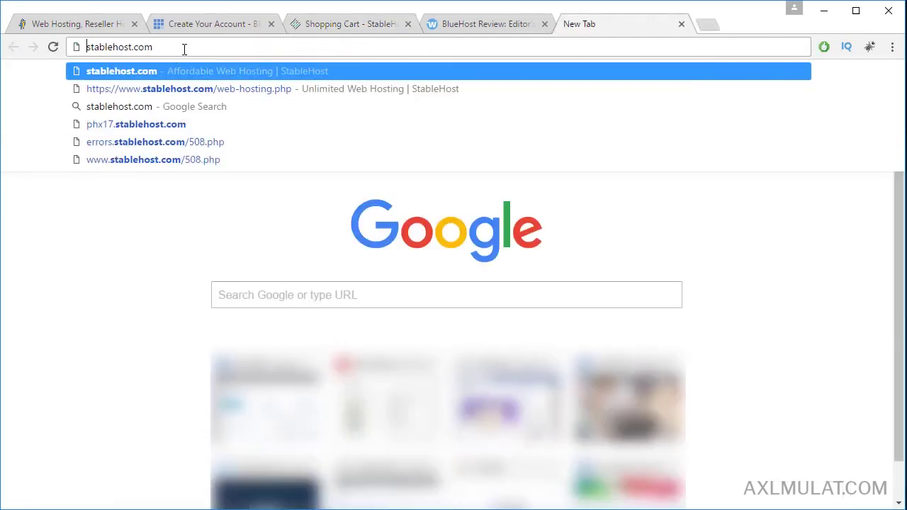
{"action": "key", "text": "Return"}
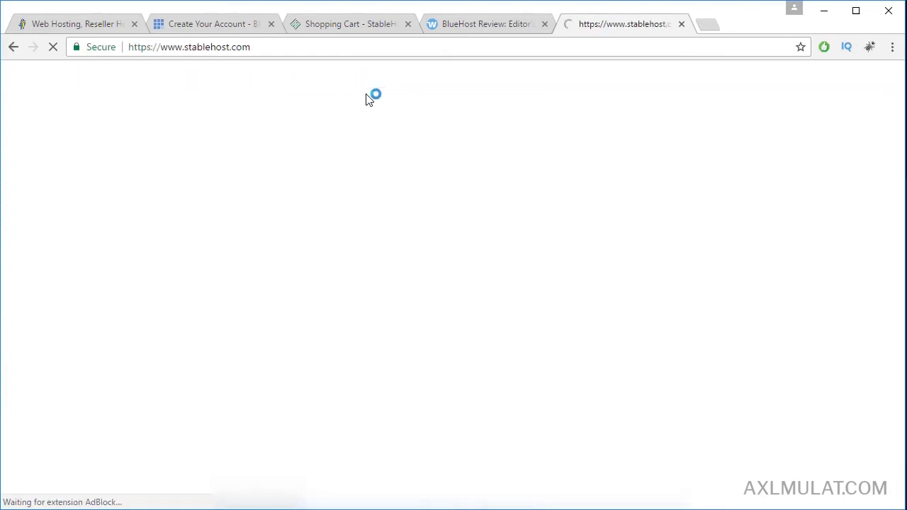
{"action": "scroll", "coordinate": [412, 268], "scroll_direction": "down", "scroll_amount": 4}
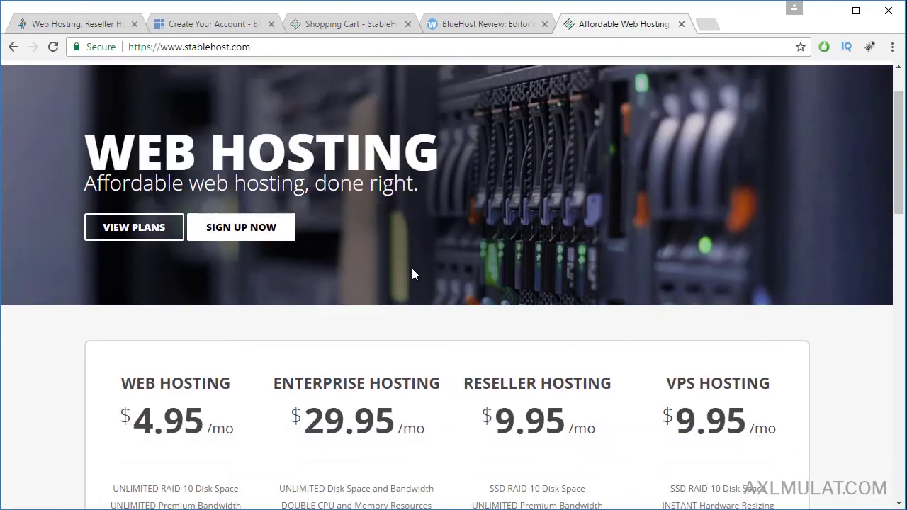
{"action": "left_click", "coordinate": [190, 299]}
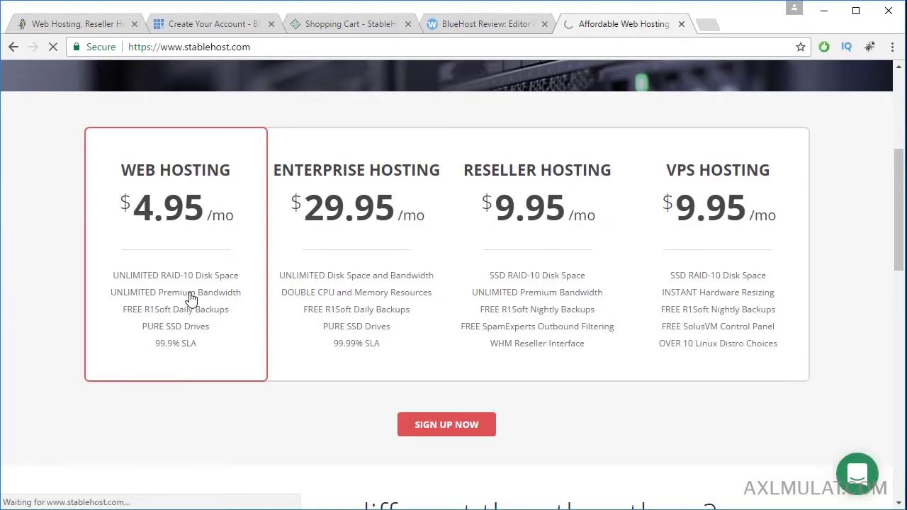
Examine the StableHost Starter and Pro plan features and the specs included with each plan, including memory
{"action": "scroll", "coordinate": [191, 297], "scroll_direction": "down", "scroll_amount": 2}
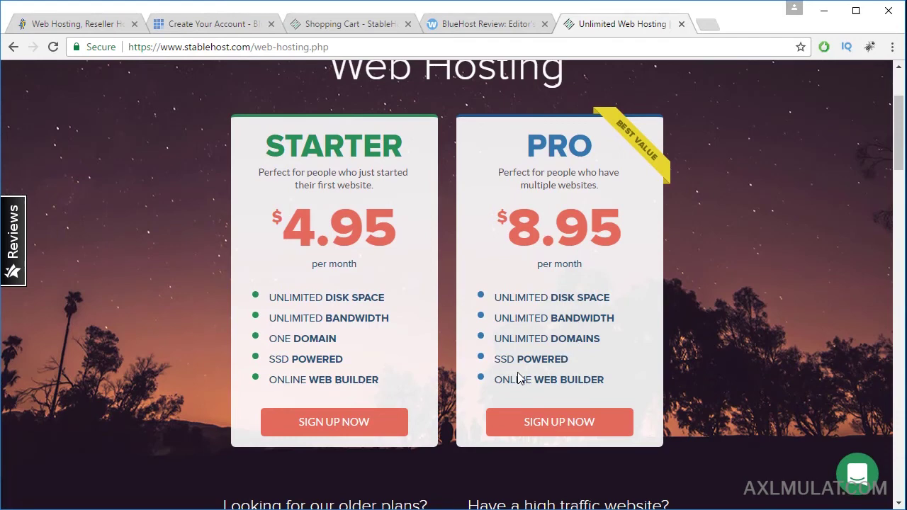
{"action": "scroll", "coordinate": [507, 362], "scroll_direction": "down", "scroll_amount": 1}
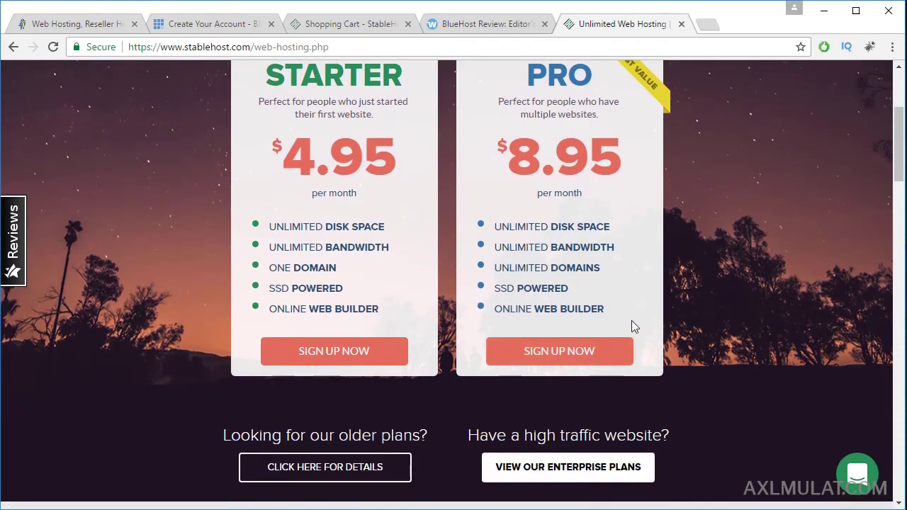
{"action": "scroll", "coordinate": [631, 324], "scroll_direction": "down", "scroll_amount": 5}
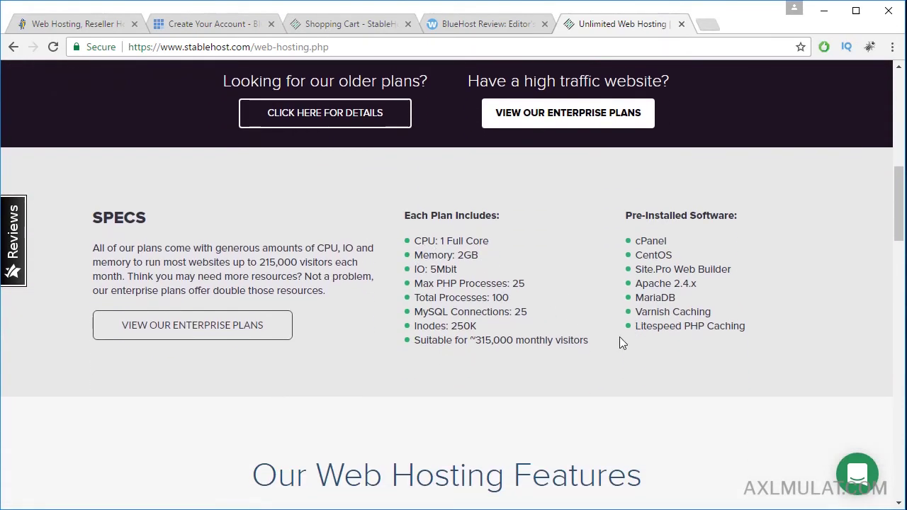
{"action": "scroll", "coordinate": [619, 336], "scroll_direction": "up", "scroll_amount": 3}
{"action": "scroll", "coordinate": [638, 335], "scroll_direction": "down", "scroll_amount": 2}
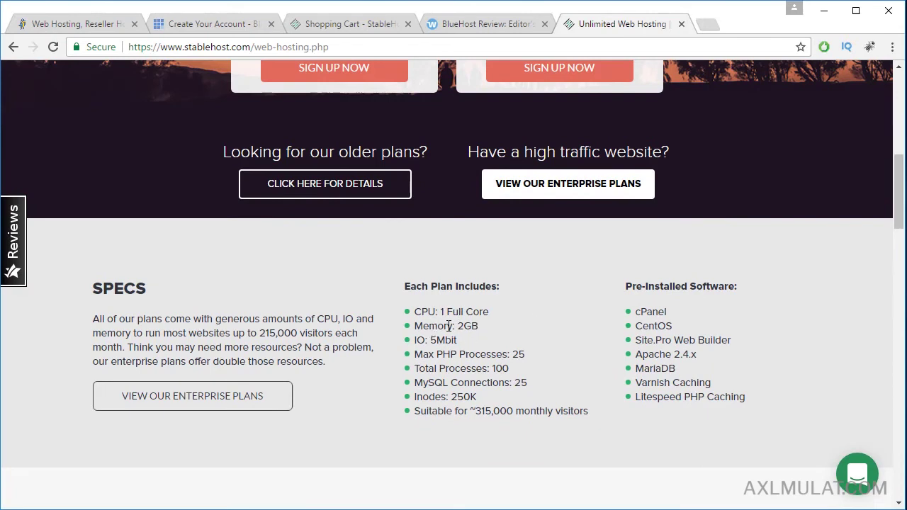
{"action": "left_click_drag", "start_coordinate": [458, 326], "coordinate": [485, 326]}
{"action": "left_click", "coordinate": [734, 429]}
{"action": "scroll", "coordinate": [733, 428], "scroll_direction": "down", "scroll_amount": 1}
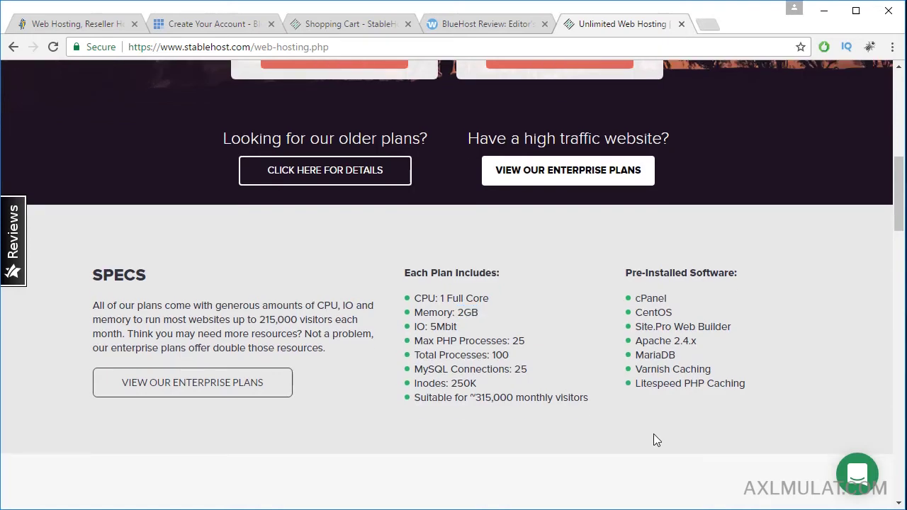
Revisit the HostGator order details and Bluehost package information, then return to the StableHost checkout review
{"action": "left_click", "coordinate": [84, 26]}
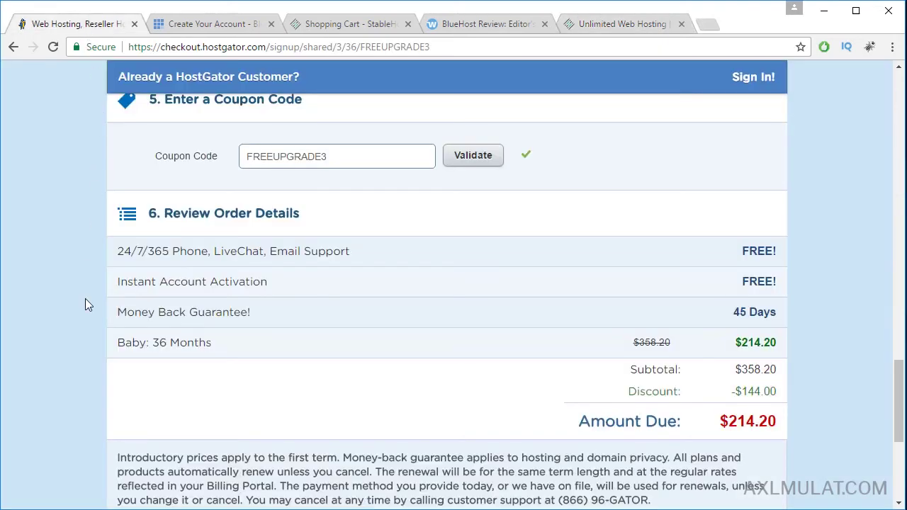
{"action": "scroll", "coordinate": [85, 305], "scroll_direction": "up", "scroll_amount": 2}
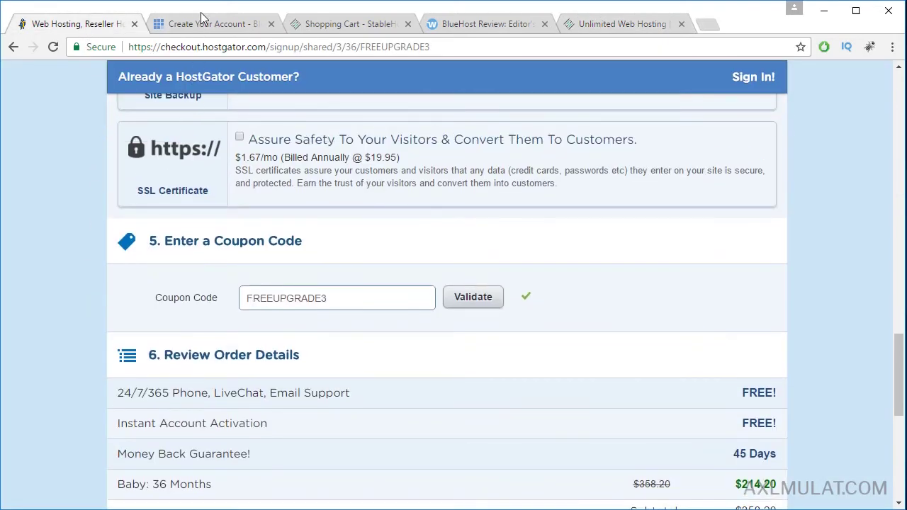
{"action": "left_click", "coordinate": [202, 17]}
{"action": "scroll", "coordinate": [577, 338], "scroll_direction": "up", "scroll_amount": 3}
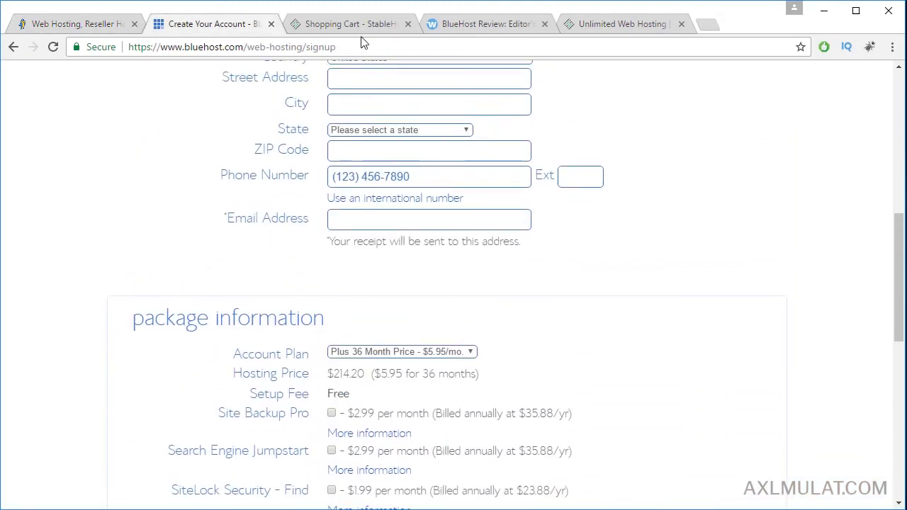
{"action": "scroll", "coordinate": [447, 227], "scroll_direction": "up", "scroll_amount": 3}
{"action": "left_click", "coordinate": [340, 23]}
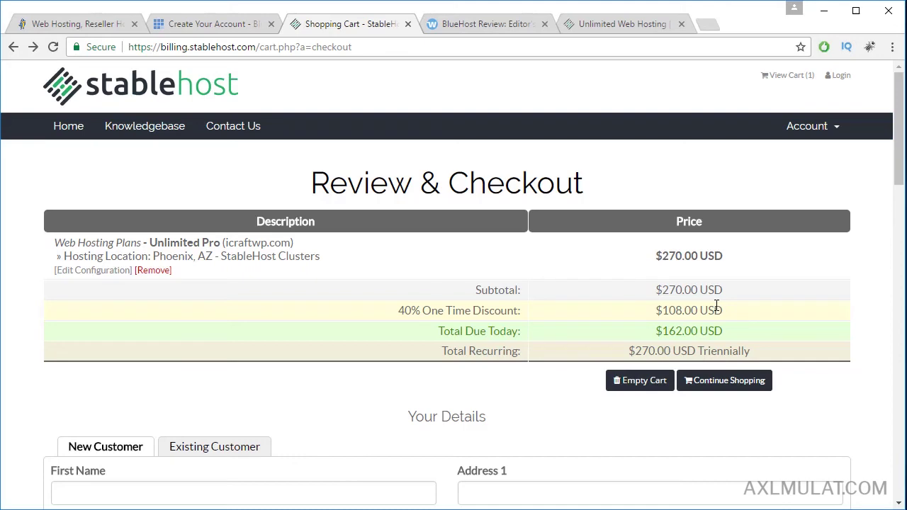
Recheck the HostGator order details, then review the StableHost checkout from the price totals through the customer details, security question and payment sections
{"action": "left_click", "coordinate": [78, 23]}
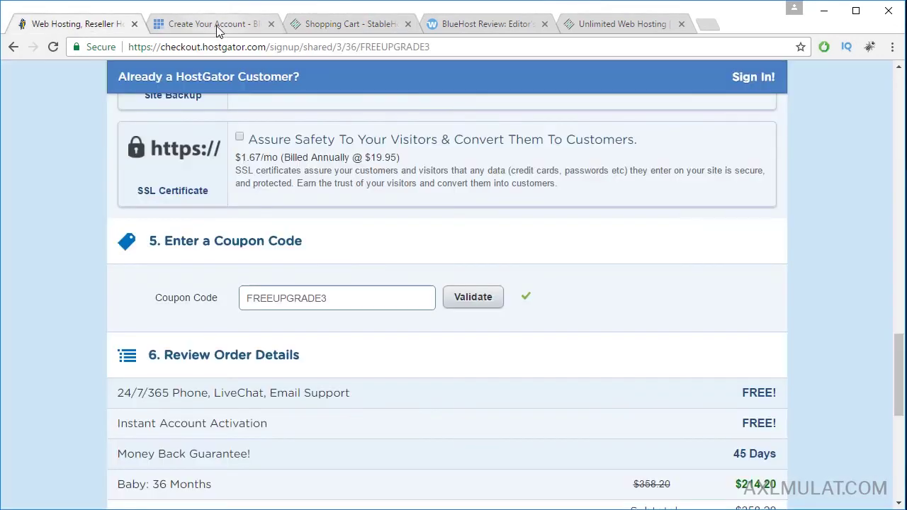
{"action": "left_click", "coordinate": [326, 25]}
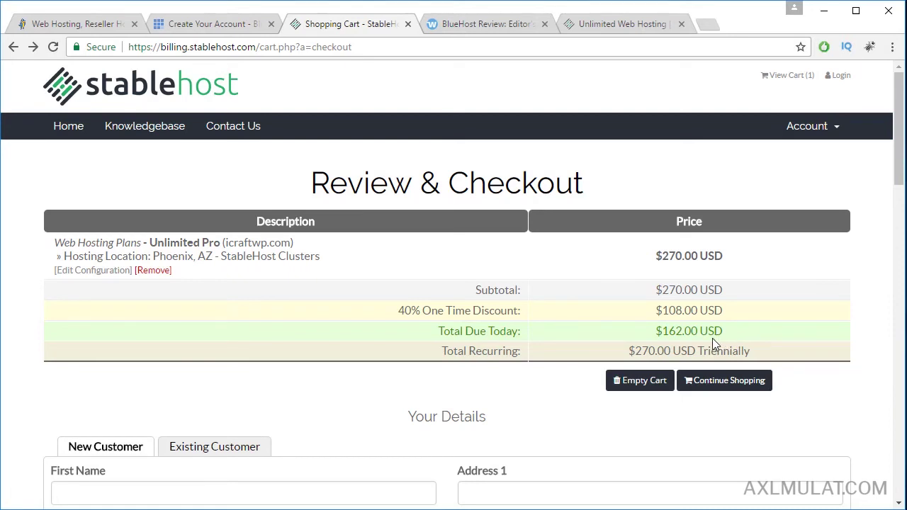
{"action": "scroll", "coordinate": [714, 343], "scroll_direction": "down", "scroll_amount": 2}
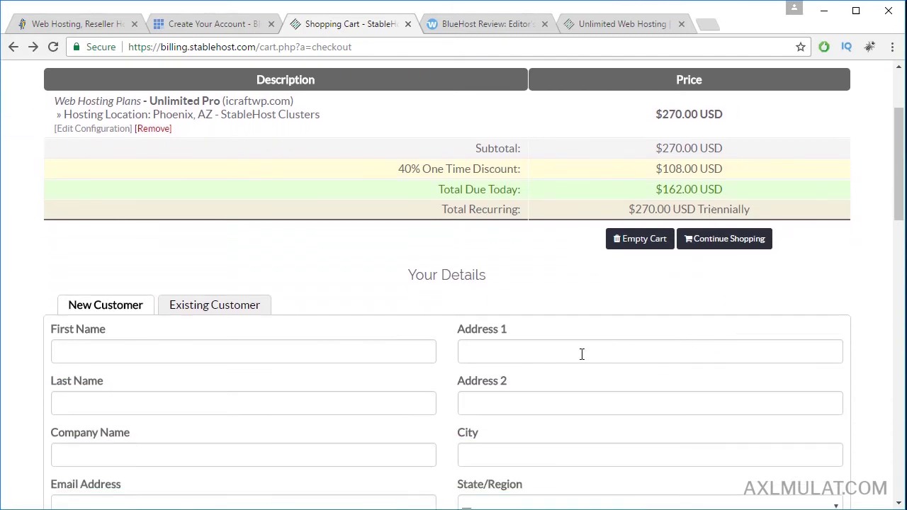
{"action": "scroll", "coordinate": [583, 353], "scroll_direction": "down", "scroll_amount": 8}
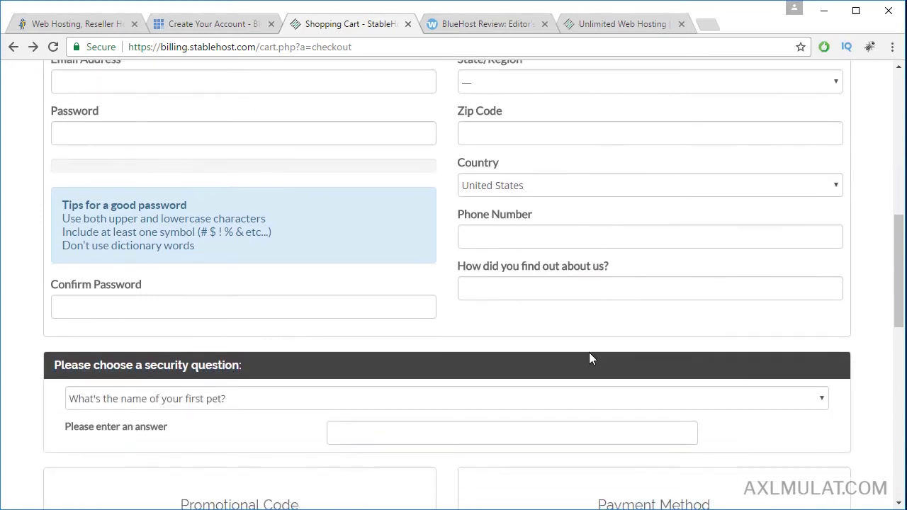
{"action": "scroll", "coordinate": [590, 358], "scroll_direction": "down", "scroll_amount": 2}
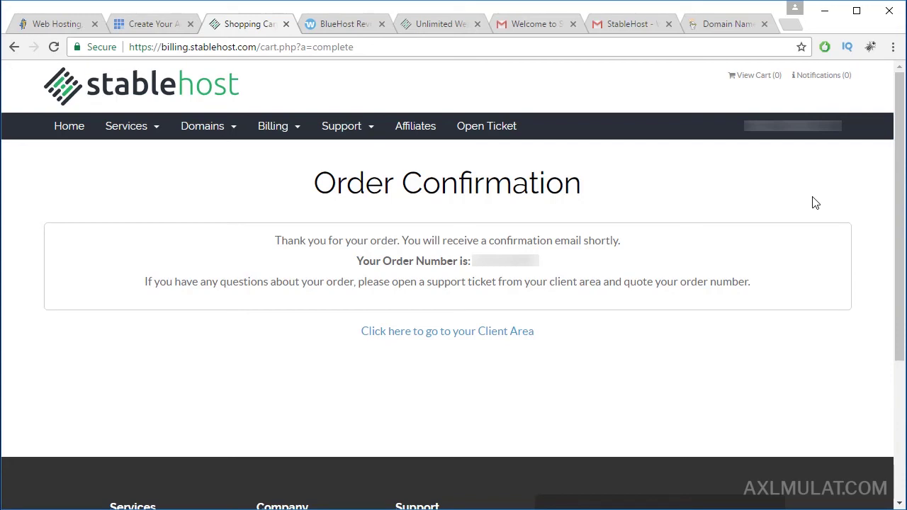
Read the StableHost order and account emails in Gmail, and select Nameserver 1, ns1.stablehost.com, in the server information
{"action": "left_click", "coordinate": [521, 25]}
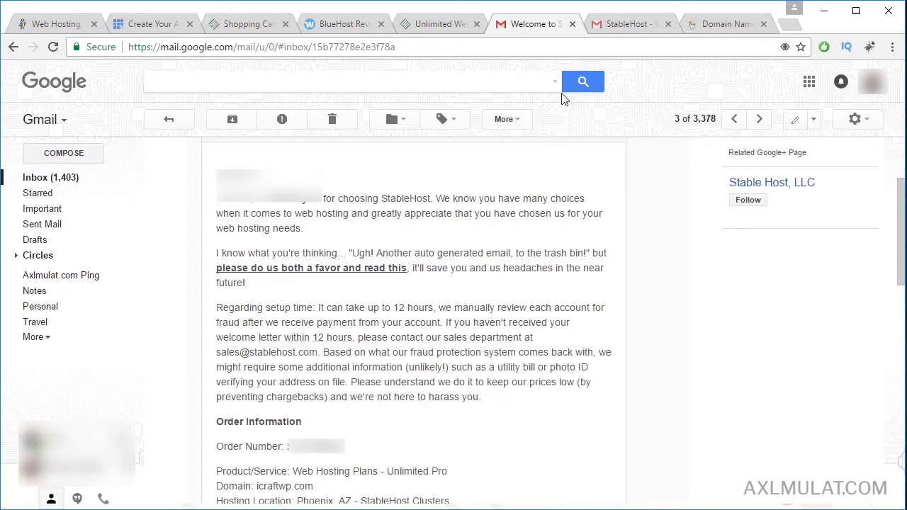
{"action": "left_click", "coordinate": [597, 25]}
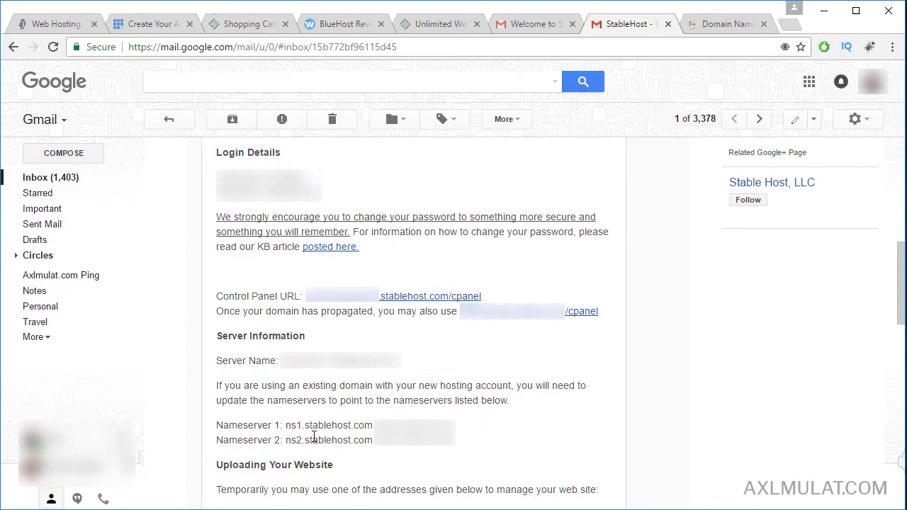
{"action": "left_click_drag", "start_coordinate": [286, 425], "coordinate": [372, 426]}
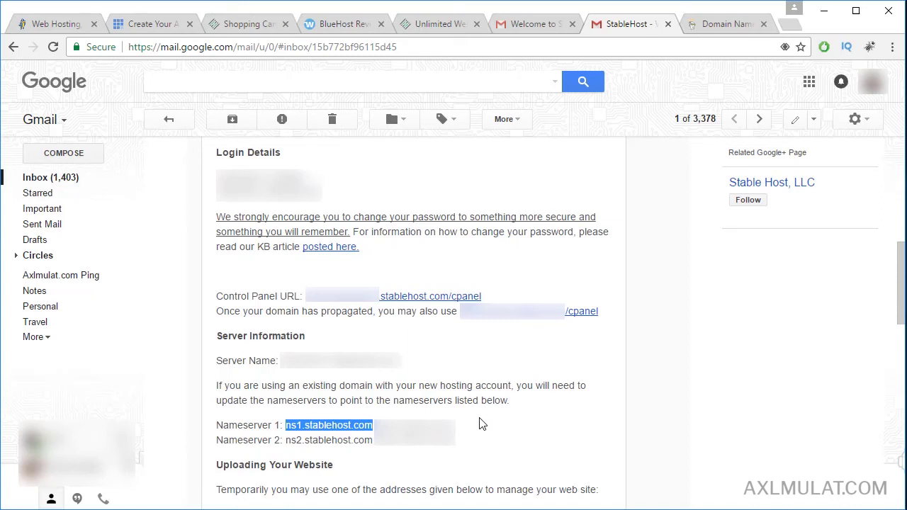
{"action": "left_click", "coordinate": [373, 425]}
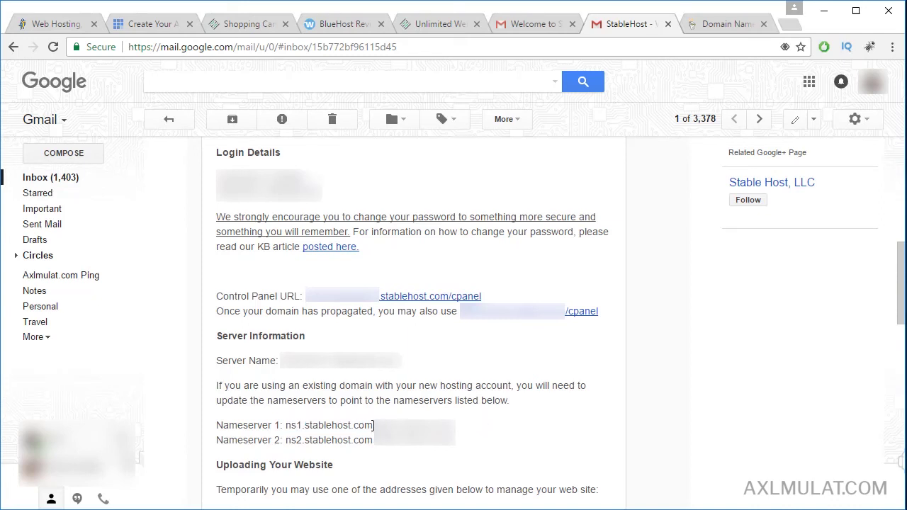
{"action": "left_click_drag", "start_coordinate": [374, 426], "coordinate": [285, 426]}
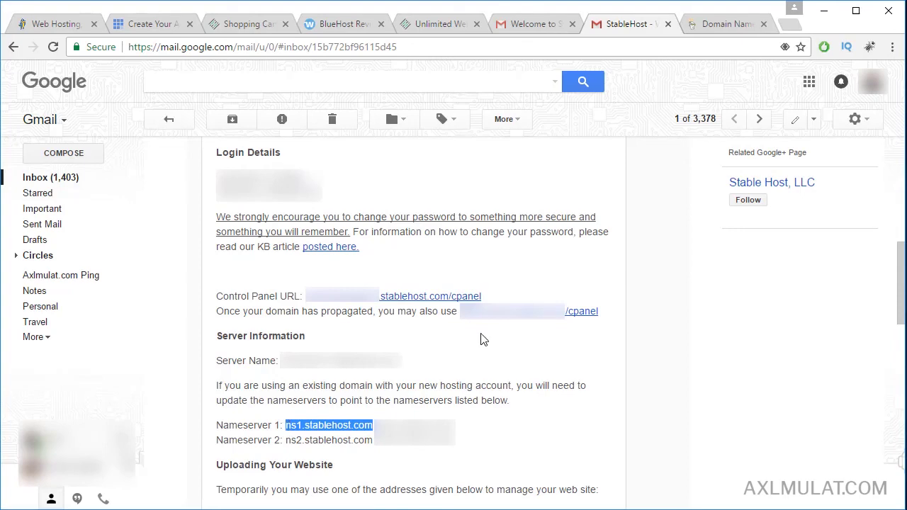